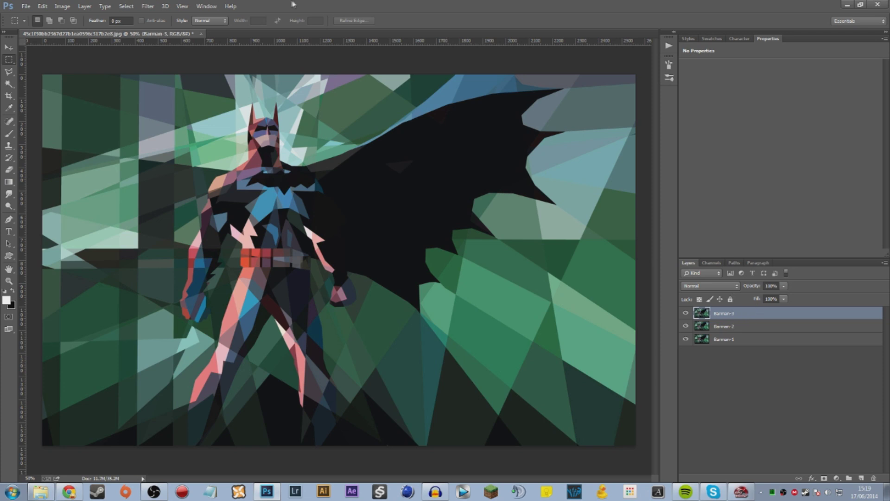
# Show the Actions panel, widen it, and collapse the Default Actions and Behance Portfolio Builder sets.
pyautogui.click(210, 5)
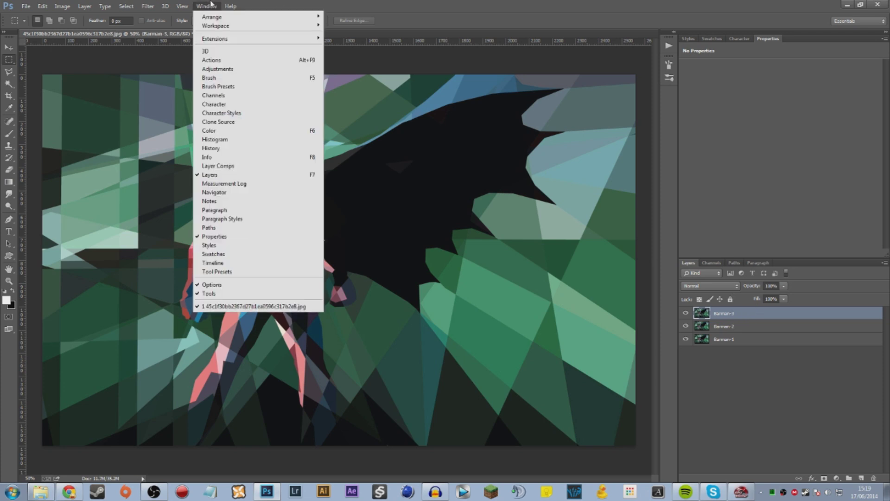
pyautogui.click(211, 60)
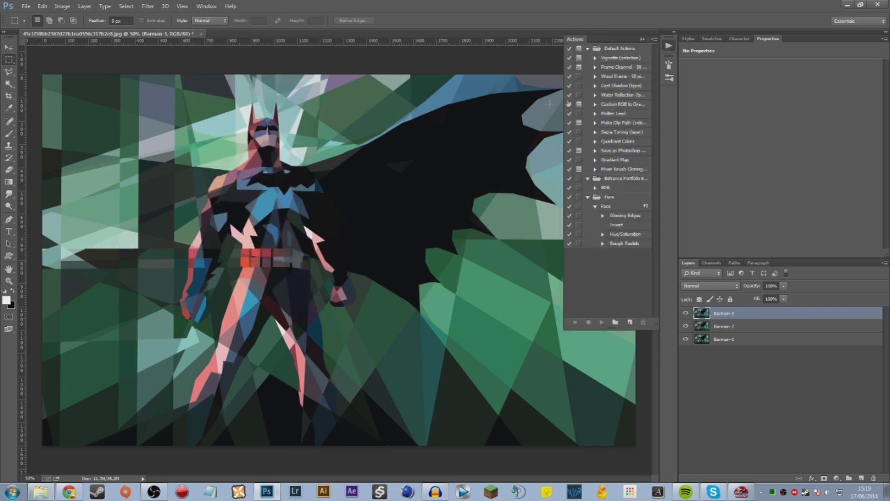
pyautogui.click(588, 48)
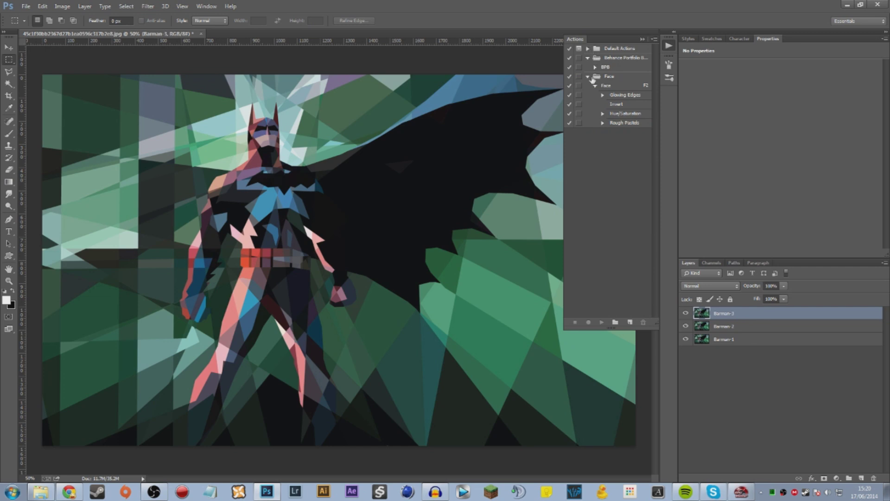
pyautogui.moveTo(562, 63); pyautogui.dragTo(491, 64)
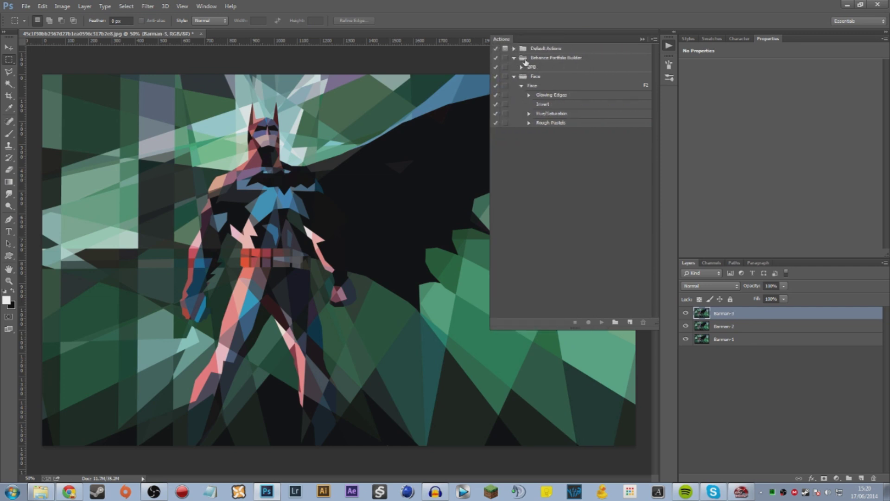
pyautogui.click(524, 59)
pyautogui.click(513, 58)
# Inspect the Face action's Invert and Hue/Saturation steps, then play it on the Batman artwork.
pyautogui.click(537, 68)
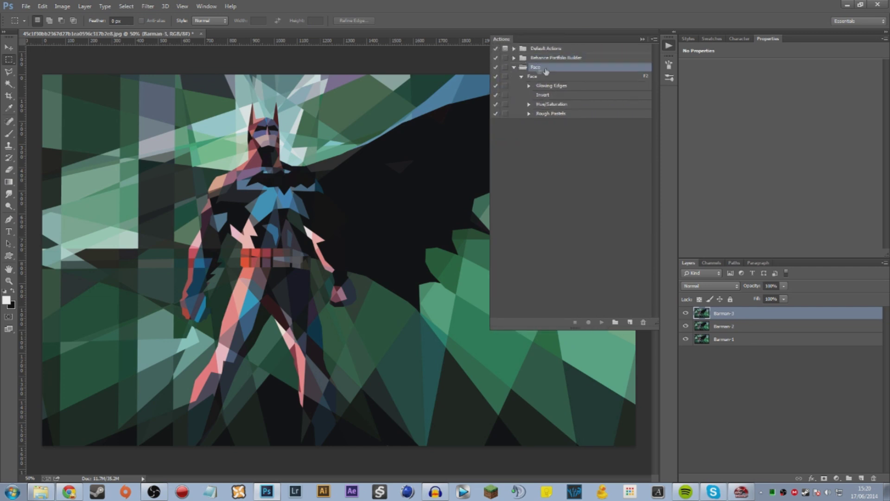
pyautogui.click(552, 77)
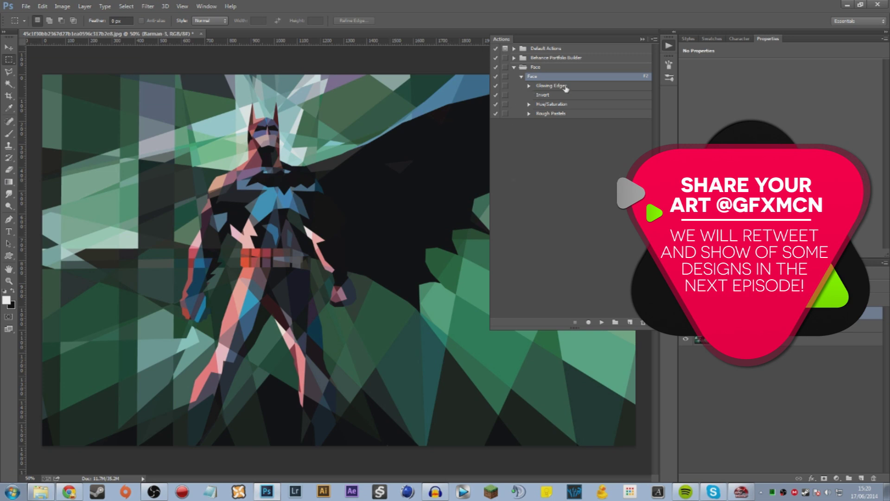
pyautogui.click(522, 77)
pyautogui.click(521, 76)
pyautogui.click(551, 94)
pyautogui.click(529, 105)
pyautogui.click(529, 105)
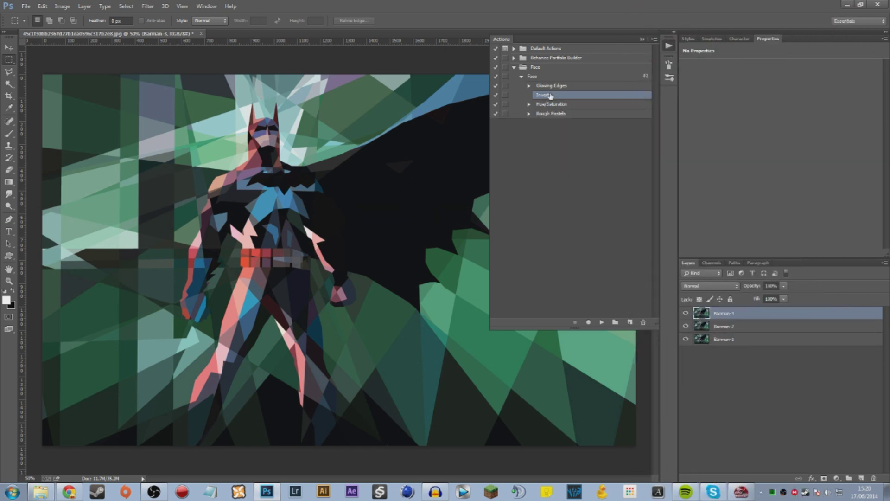
pyautogui.click(534, 77)
pyautogui.click(521, 76)
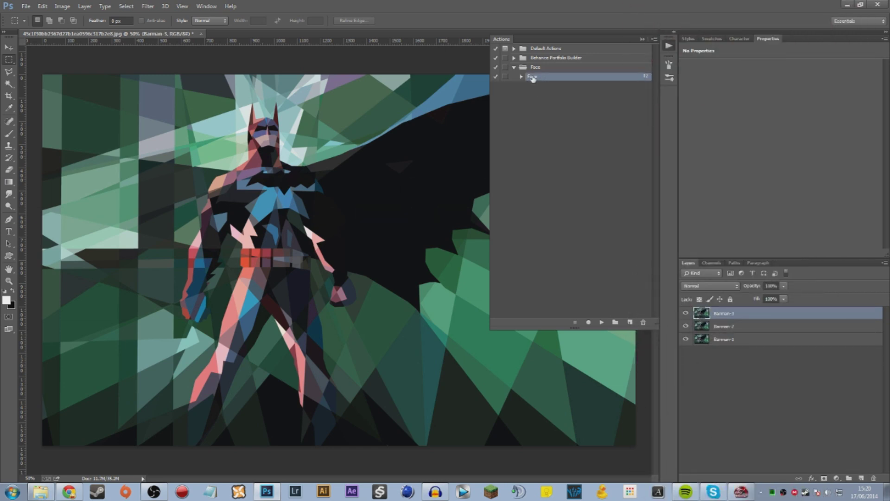
pyautogui.click(602, 322)
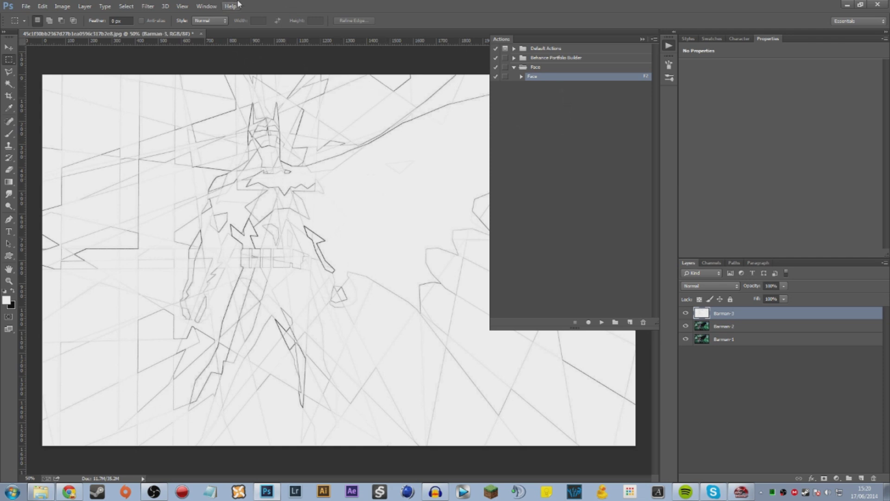
# Undo the Face sketch effect, replay the Face action on the Batman artwork, then switch programs.
pyautogui.hotkey('alt', 'w')
pyautogui.click(565, 92)
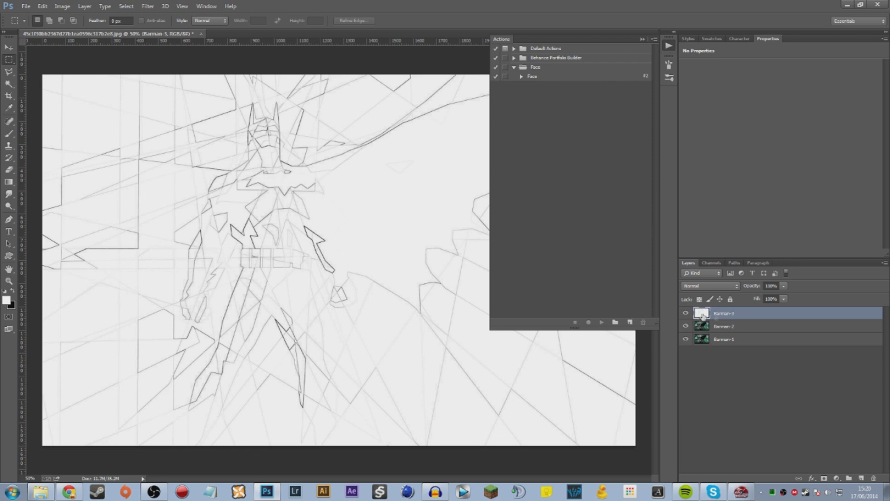
pyautogui.hotkey('ctrl', 'z')
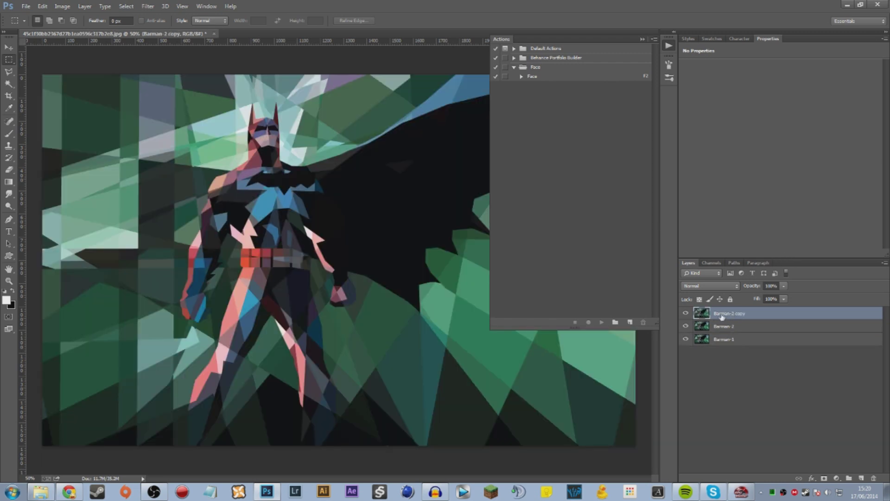
pyautogui.click(531, 77)
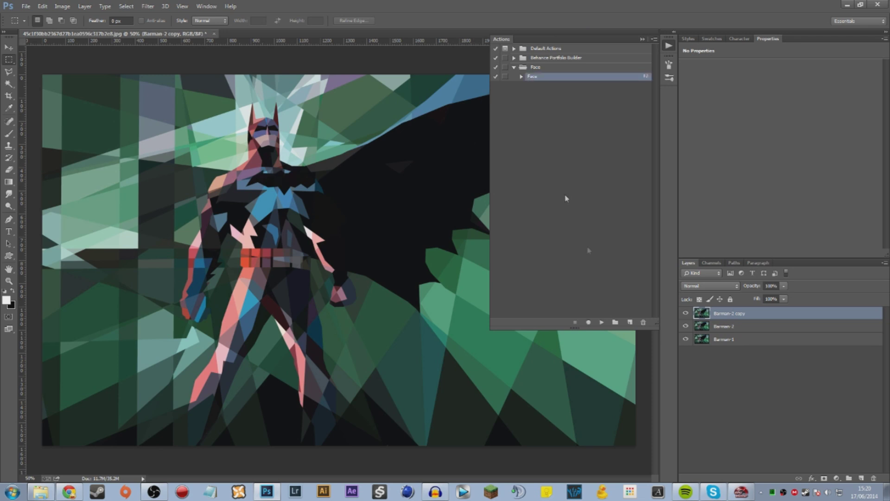
pyautogui.click(601, 323)
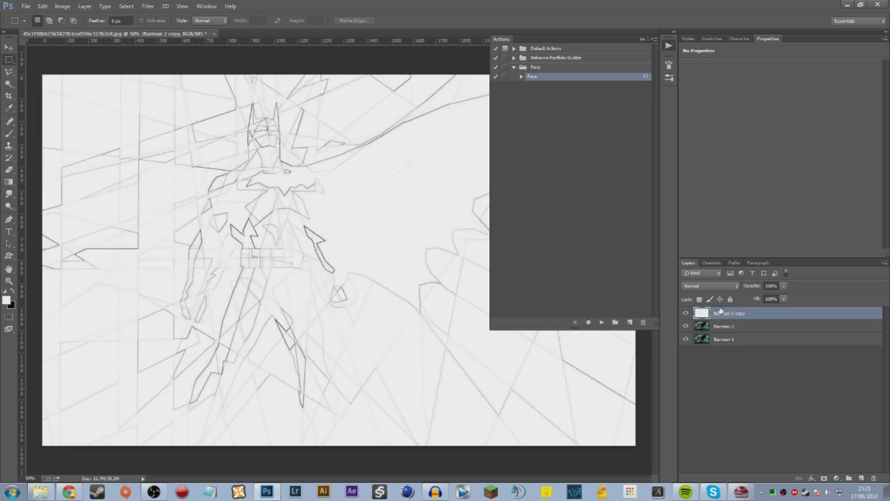
pyautogui.hotkey('alt', 'Tab')
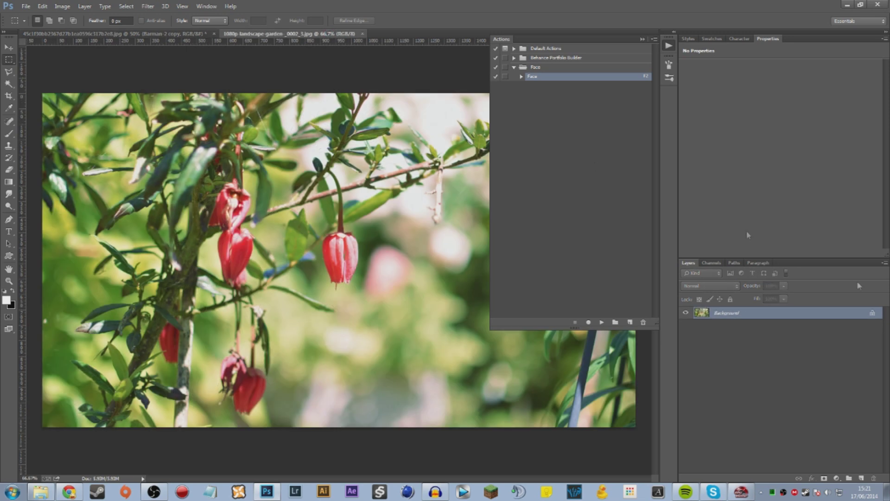
# Convert the garden photo's Background to Layer 1 and start recording a new action.
pyautogui.press('F2')
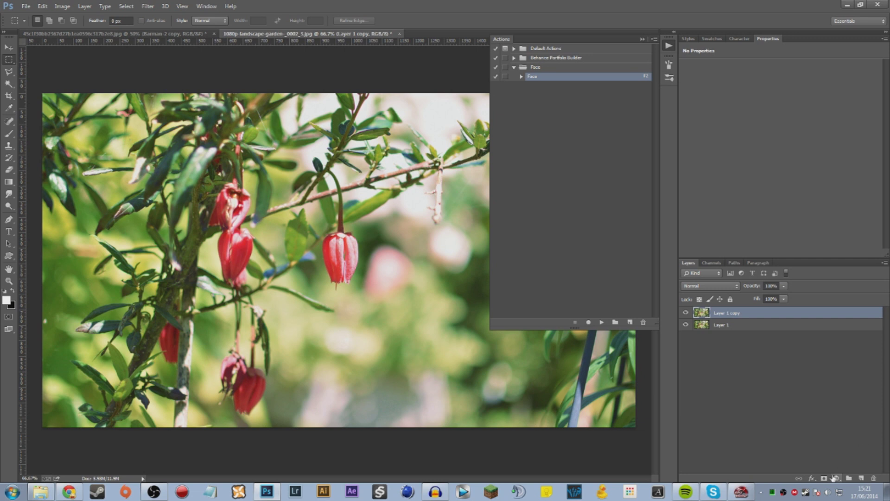
pyautogui.click(837, 478)
pyautogui.click(570, 199)
pyautogui.click(589, 322)
# Add an S-curve Curves layer, a boosted Vibrance layer, and a Black & White layer with darker reds.
pyautogui.click(836, 478)
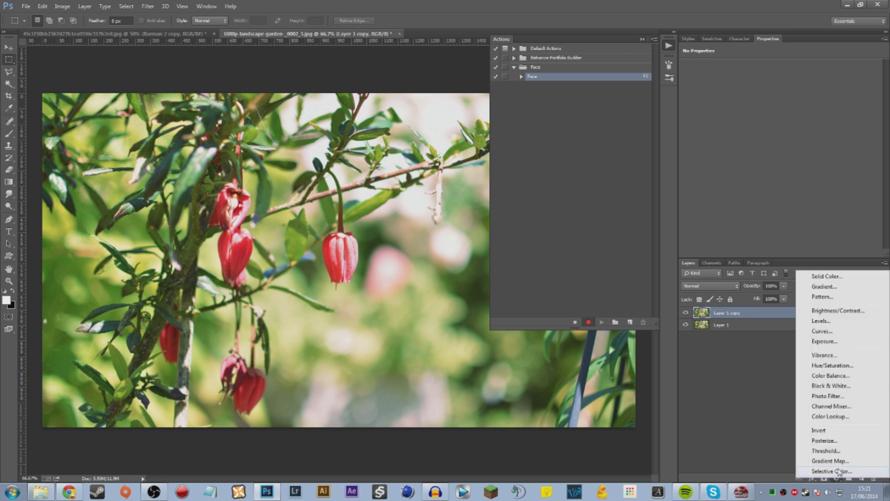
pyautogui.click(844, 332)
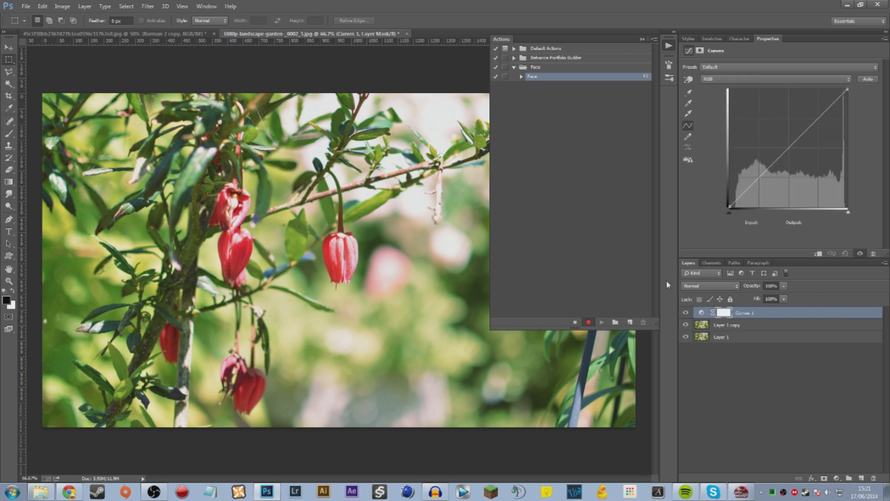
pyautogui.moveTo(842, 92); pyautogui.dragTo(835, 89)
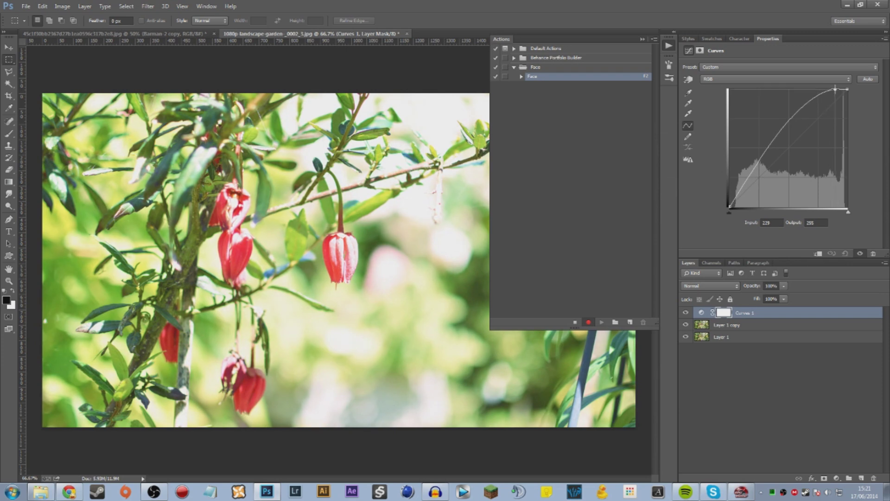
pyautogui.moveTo(790, 113); pyautogui.dragTo(795, 142)
pyautogui.click(837, 478)
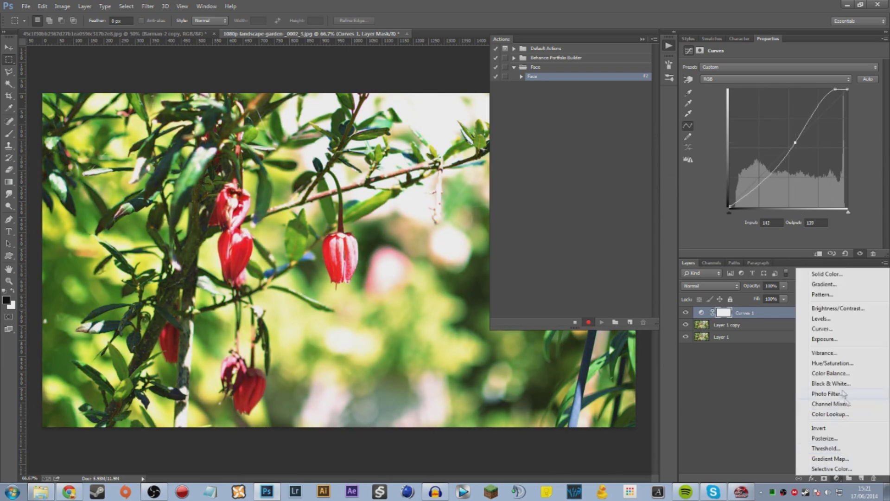
pyautogui.click(828, 353)
pyautogui.moveTo(781, 76); pyautogui.dragTo(801, 78)
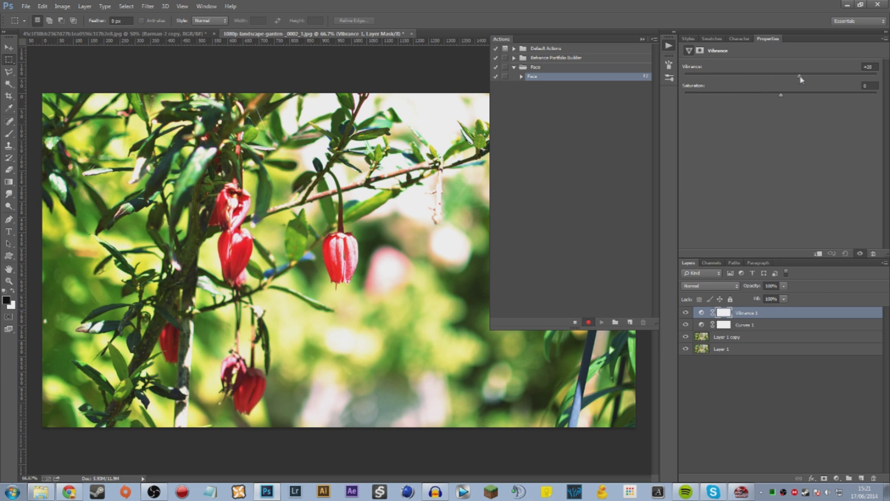
pyautogui.click(837, 478)
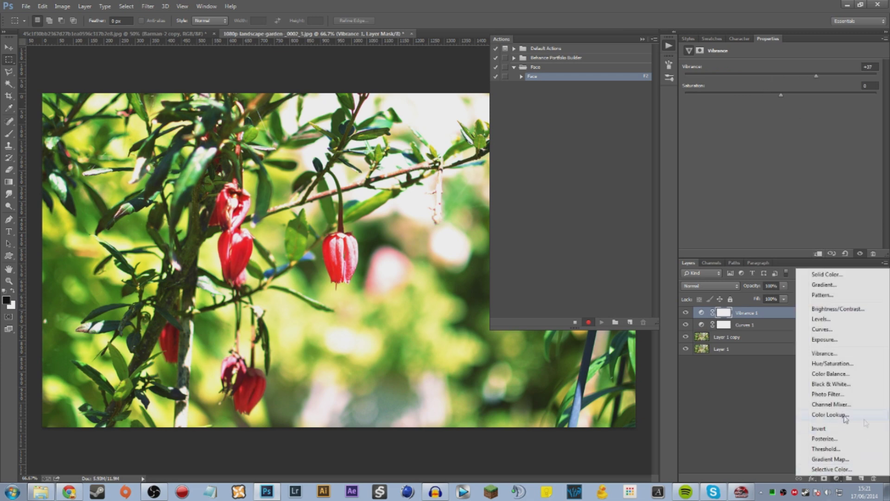
pyautogui.click(833, 384)
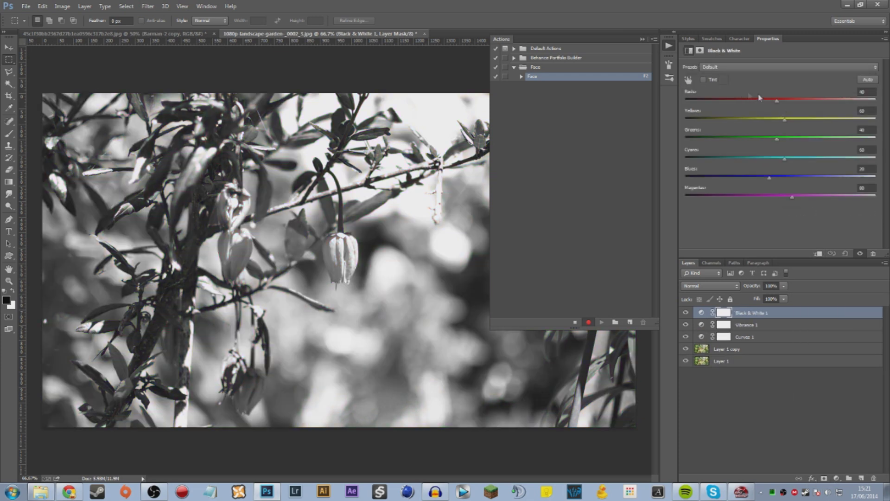
pyautogui.moveTo(779, 102); pyautogui.dragTo(766, 104)
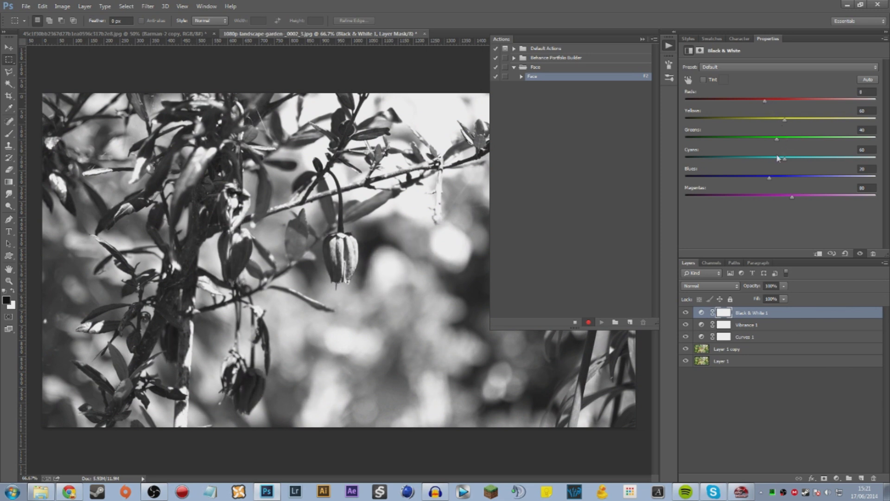
# Add a second Curves layer with brighter highlights and darker shadows, then select the layers down to Layer 1 copy.
pyautogui.click(837, 478)
pyautogui.click(825, 329)
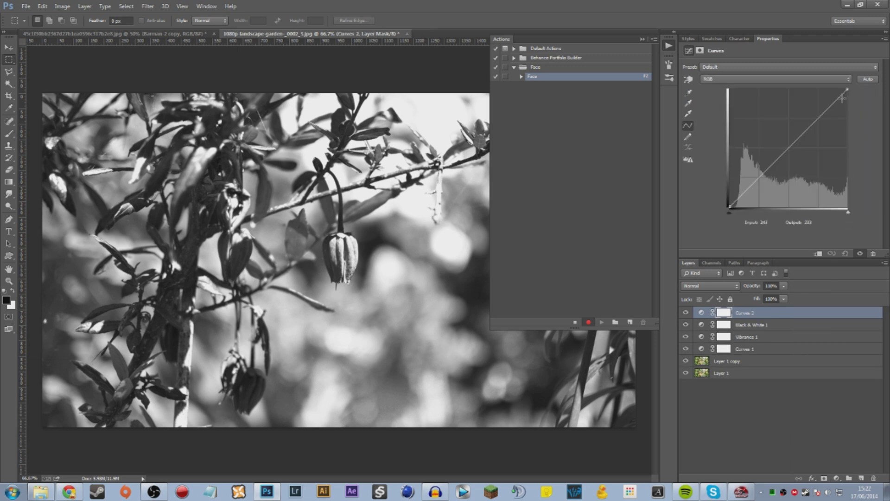
pyautogui.moveTo(847, 91); pyautogui.dragTo(840, 92)
pyautogui.moveTo(796, 132); pyautogui.dragTo(794, 153)
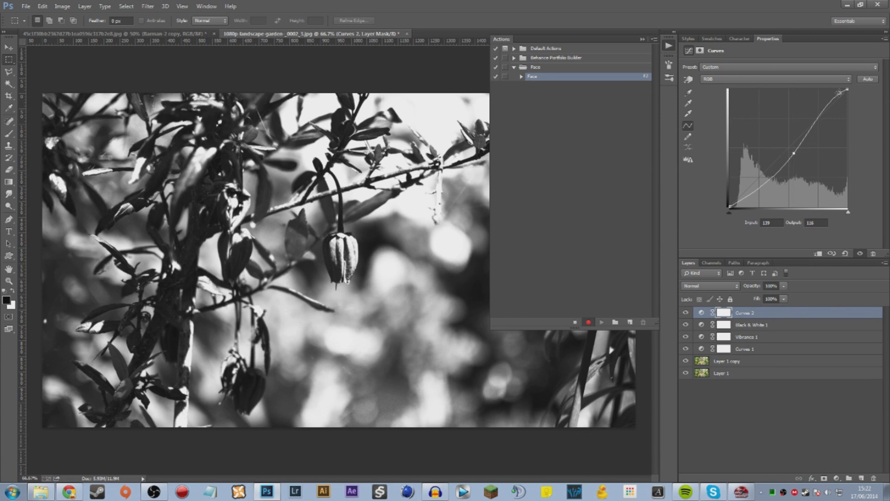
pyautogui.moveTo(839, 93); pyautogui.dragTo(836, 91)
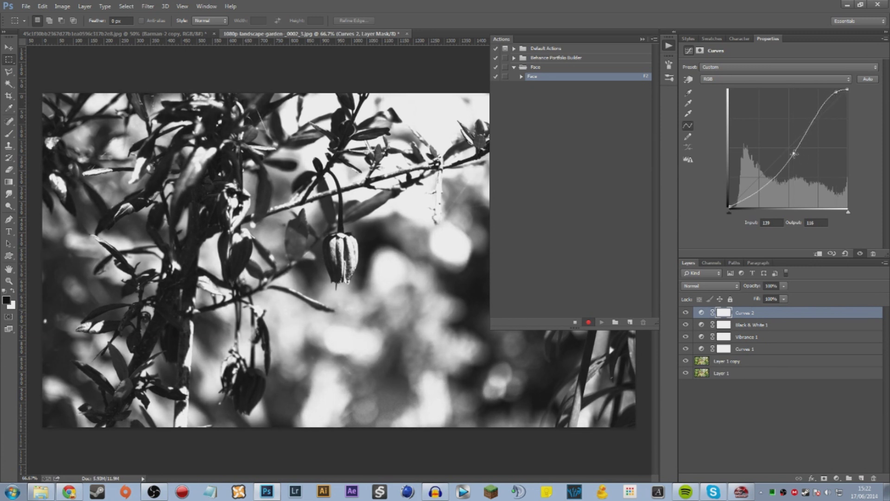
pyautogui.moveTo(794, 153); pyautogui.dragTo(779, 158)
pyautogui.moveTo(750, 186); pyautogui.dragTo(751, 192)
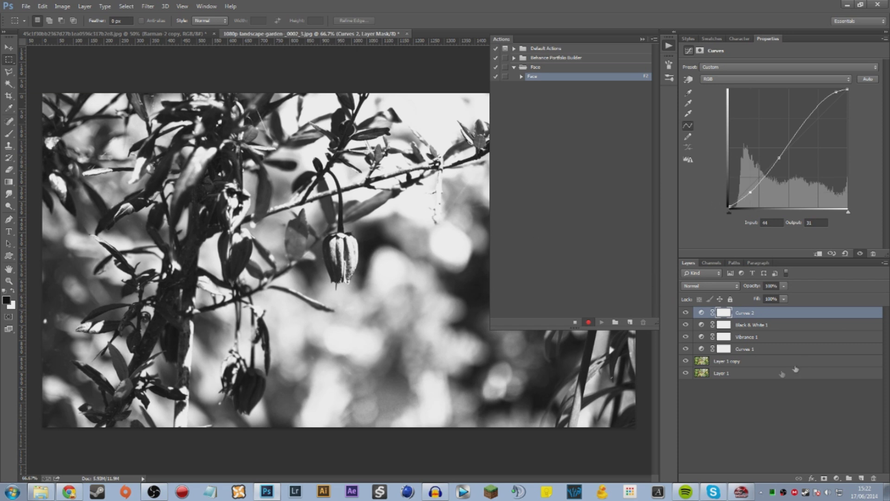
pyautogui.keyDown('shift'); pyautogui.click(732, 363); pyautogui.keyUp('shift')
# Merge the adjustment layers into one, stop recording, and hide the merged black-and-white layer.
pyautogui.hotkey('ctrl', 'e')
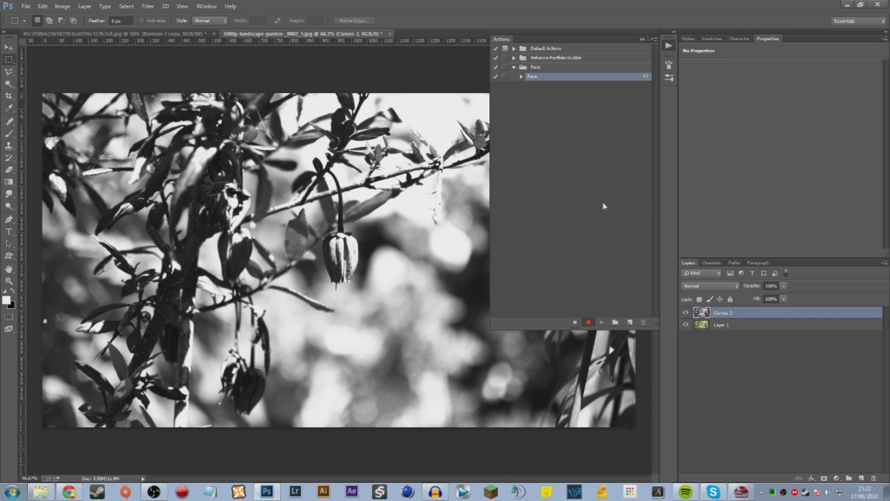
pyautogui.click(574, 322)
pyautogui.click(686, 313)
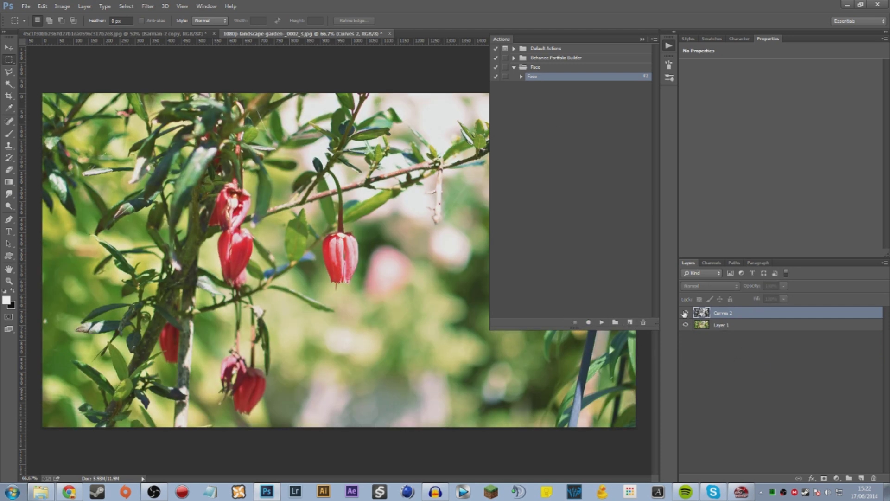
pyautogui.click(685, 314)
pyautogui.click(685, 313)
# Duplicate Layer 1 as a fresh Layer 1 copy.
pyautogui.click(724, 326)
pyautogui.press('super')
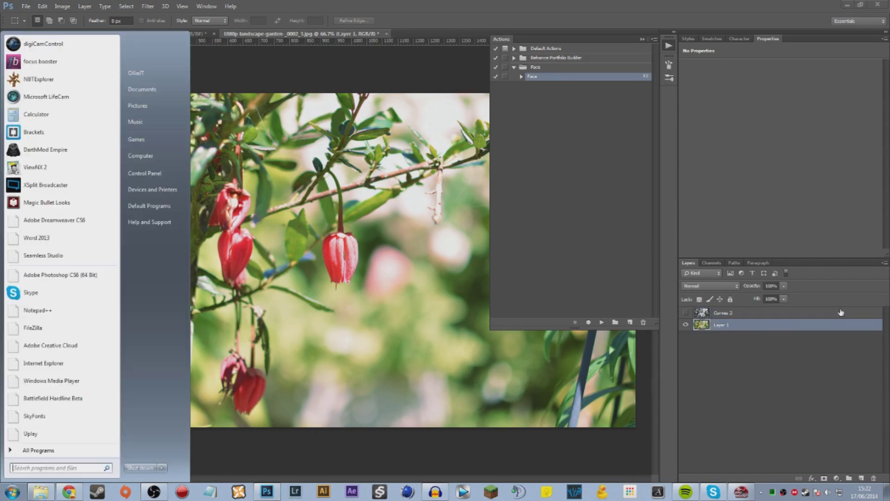
pyautogui.press('super')
pyautogui.hotkey('ctrl', 'j')
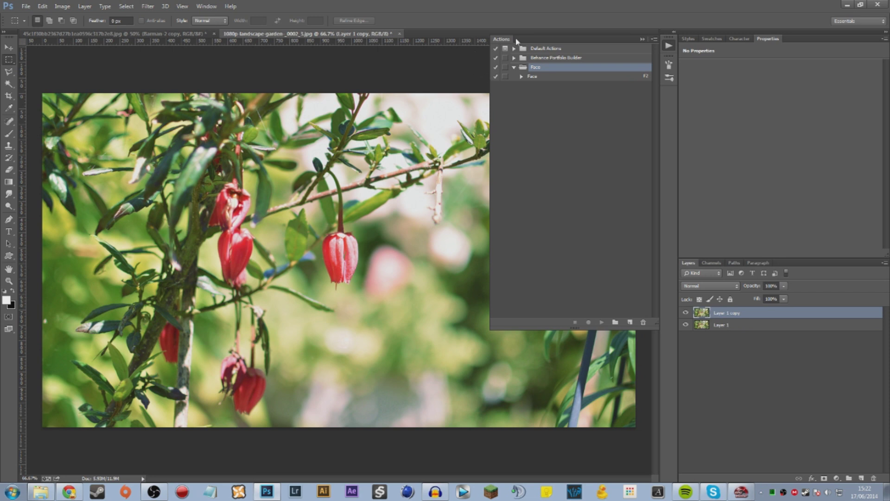
# Begin a new action named Test1 in the Face set, then cancel it.
pyautogui.click(207, 6)
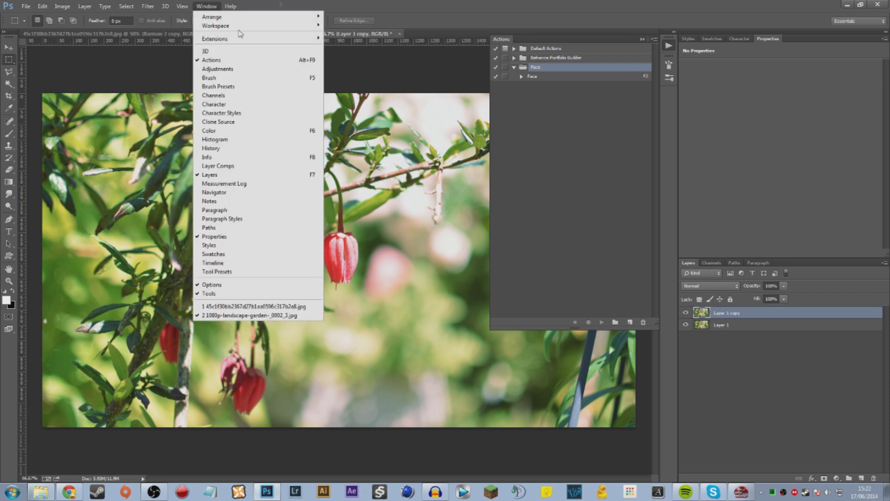
pyautogui.click(490, 70)
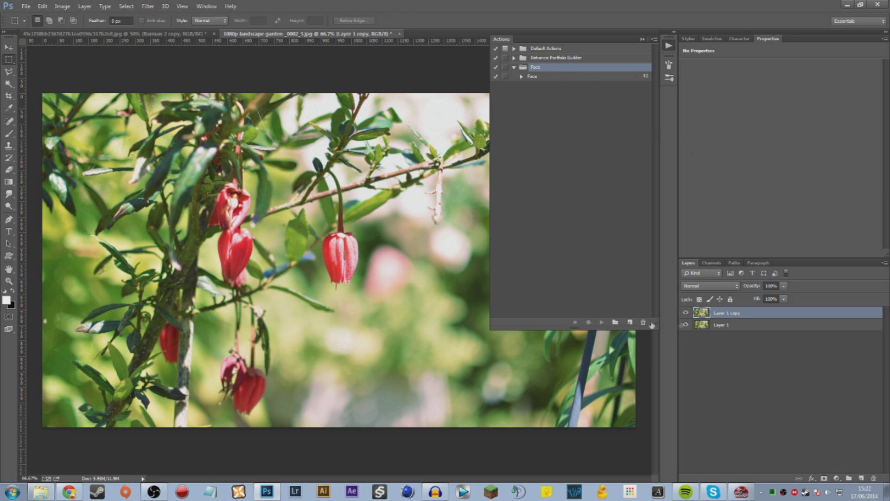
pyautogui.click(630, 322)
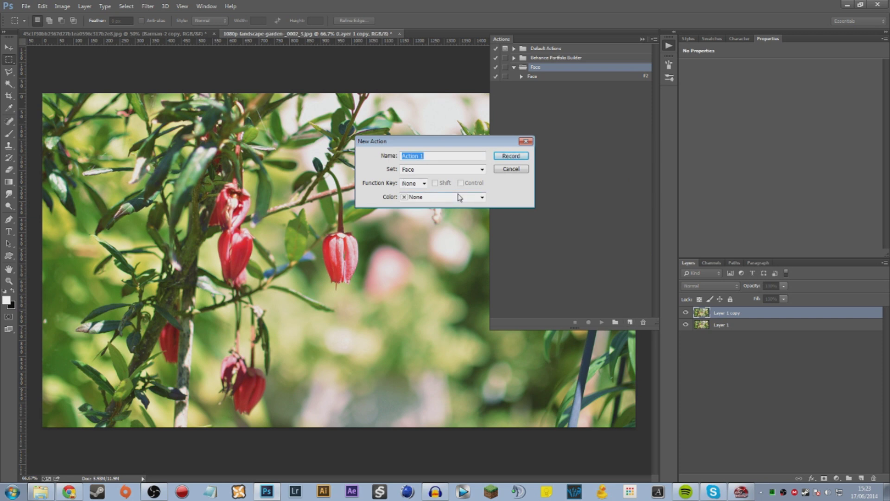
pyautogui.write('Test1')
pyautogui.click(482, 169)
pyautogui.click(490, 192)
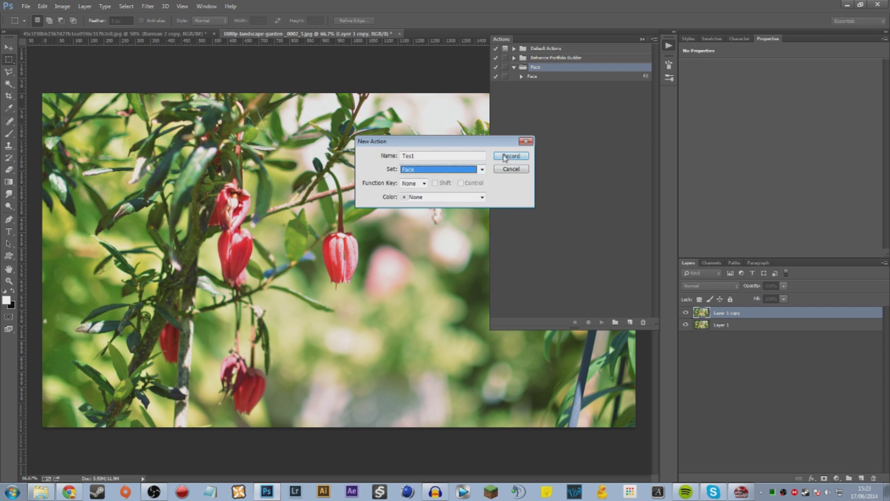
pyautogui.click(482, 169)
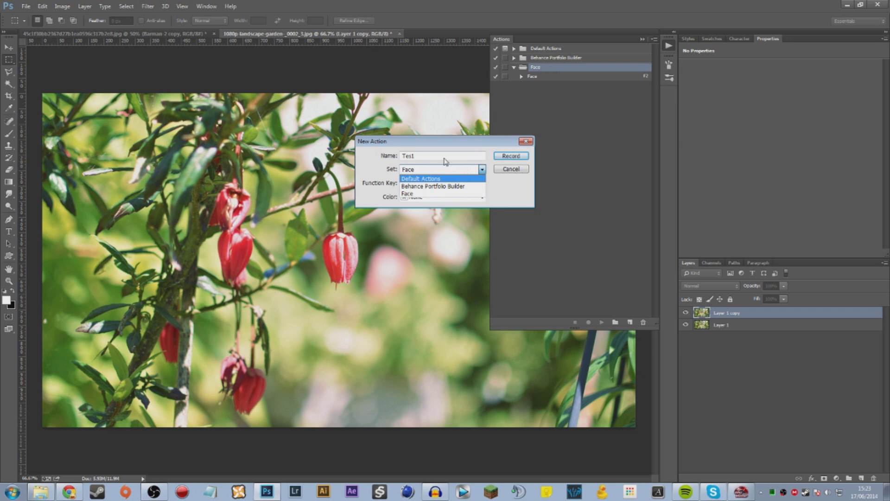
pyautogui.click(518, 190)
pyautogui.click(514, 169)
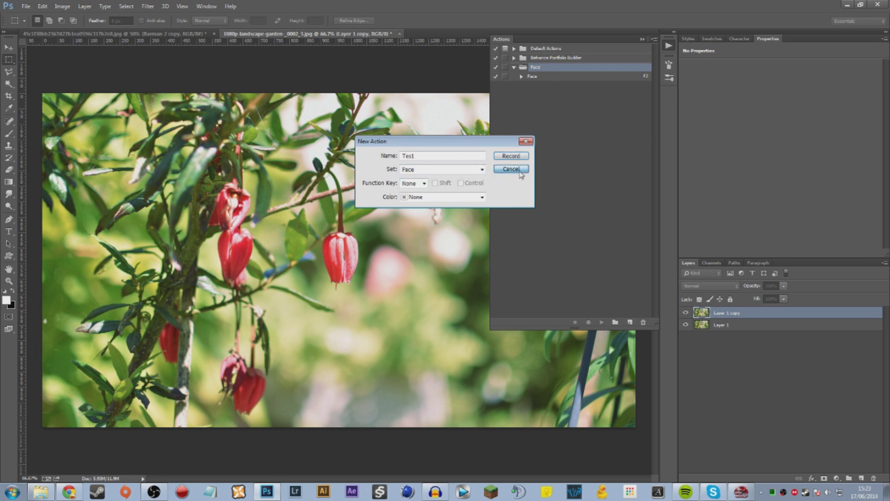
# Create the action set Tes Set with a new action Test1 and start recording it.
pyautogui.click(615, 322)
pyautogui.write('Tes Set')
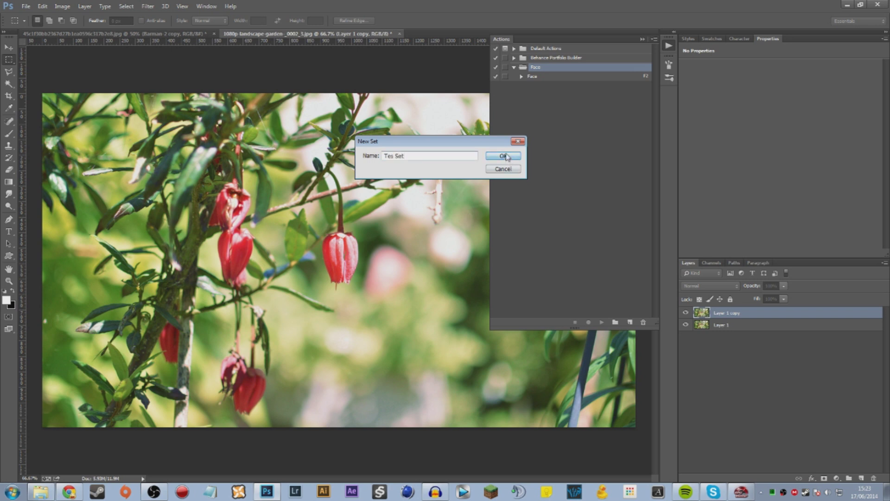
pyautogui.click(510, 156)
pyautogui.click(630, 322)
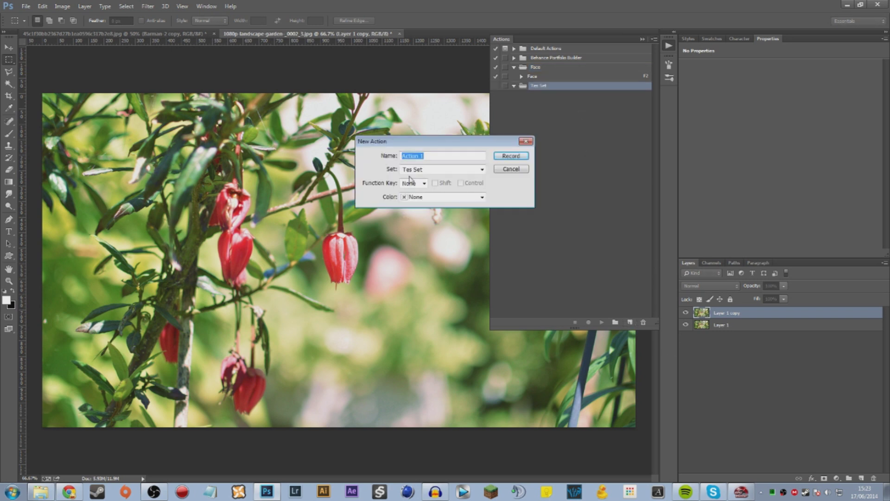
pyautogui.write('Test1')
pyautogui.click(511, 156)
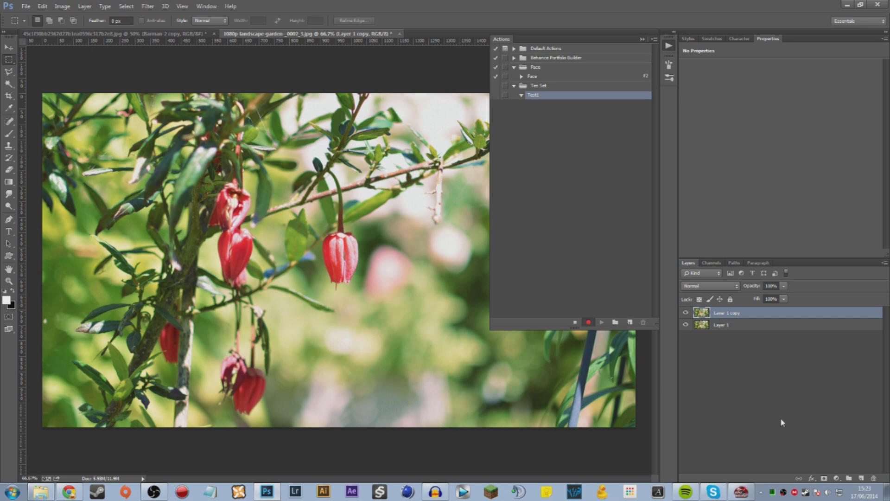
# Add an S-curve Curves adjustment layer and a Vibrance layer set to +45.
pyautogui.click(837, 478)
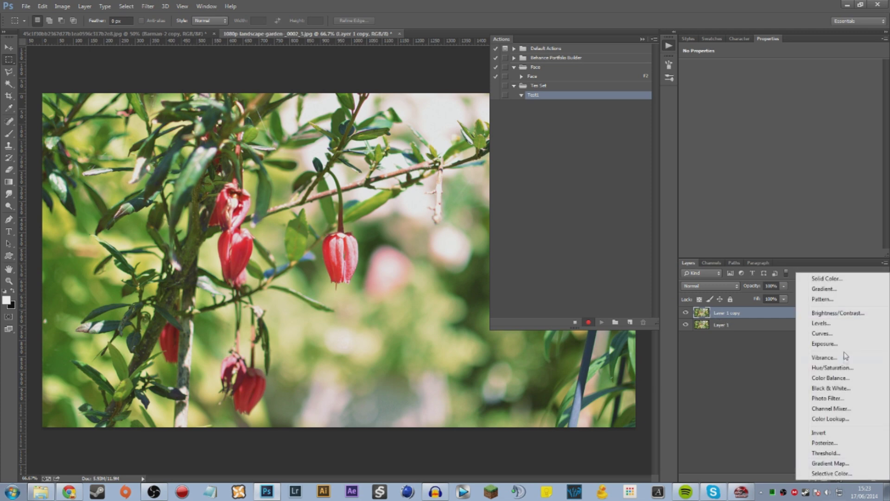
pyautogui.click(830, 329)
pyautogui.moveTo(833, 106); pyautogui.dragTo(824, 95)
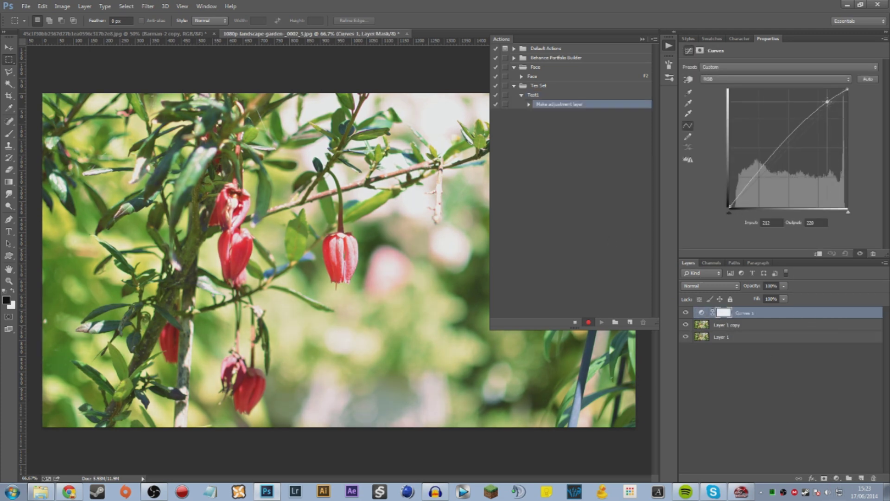
pyautogui.moveTo(773, 135); pyautogui.dragTo(771, 166)
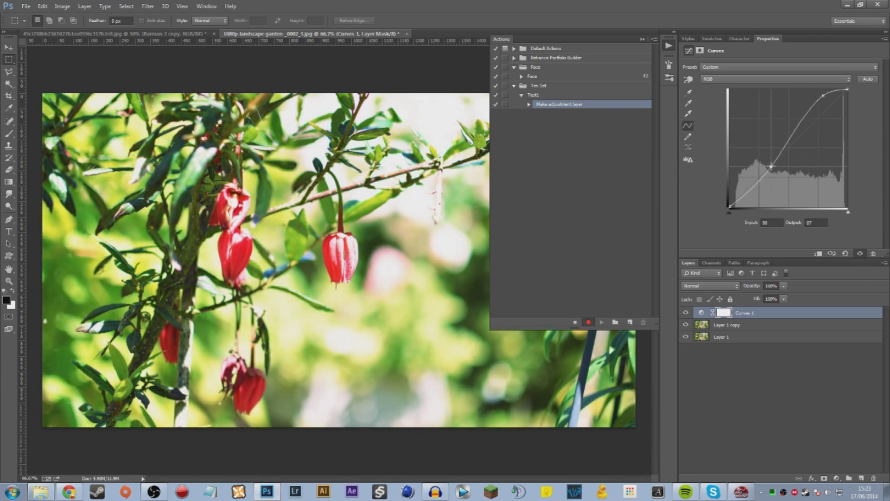
pyautogui.click(837, 478)
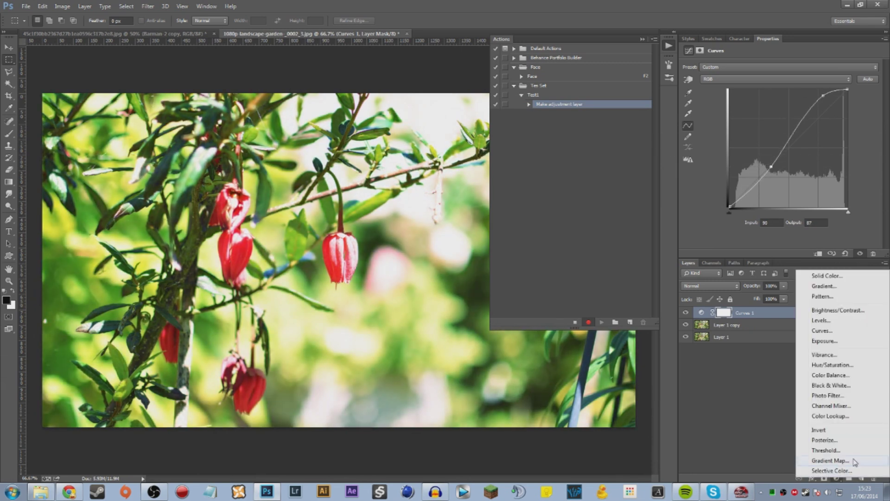
pyautogui.click(835, 356)
pyautogui.moveTo(781, 76); pyautogui.dragTo(824, 76)
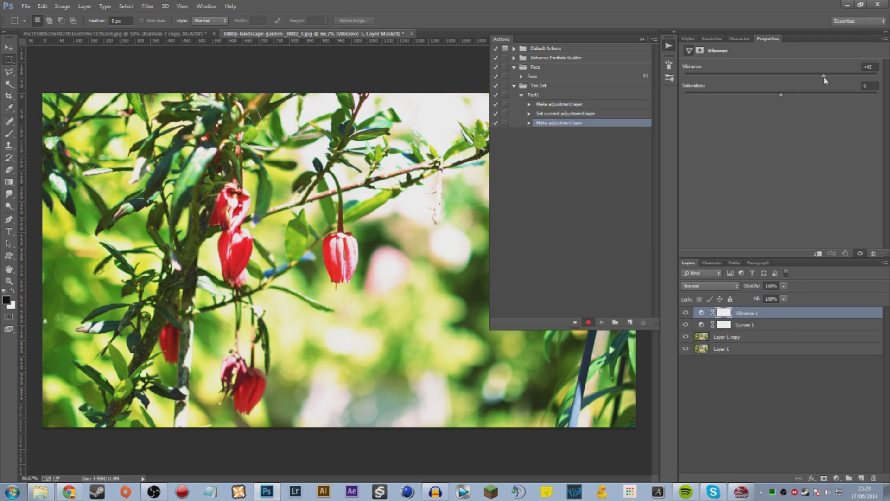
# Add a Black & White layer with darker reds and merge the adjustments down through Layer 1 copy.
pyautogui.click(837, 478)
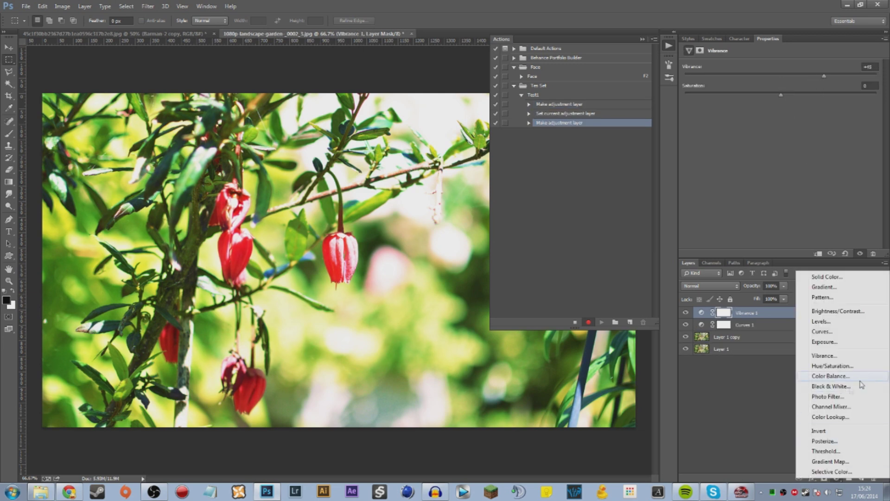
pyautogui.click(841, 388)
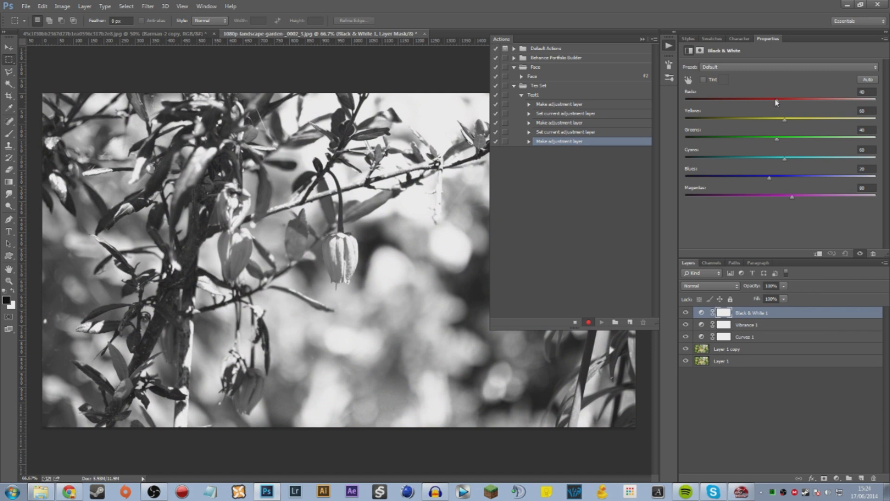
pyautogui.moveTo(777, 102); pyautogui.dragTo(763, 103)
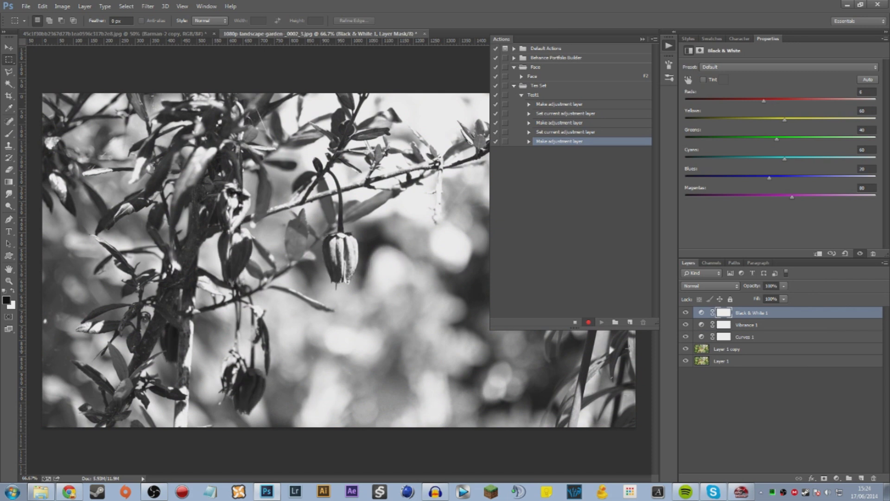
pyautogui.keyDown('shift'); pyautogui.click(724, 353); pyautogui.keyUp('shift')
pyautogui.hotkey('ctrl', 'e')
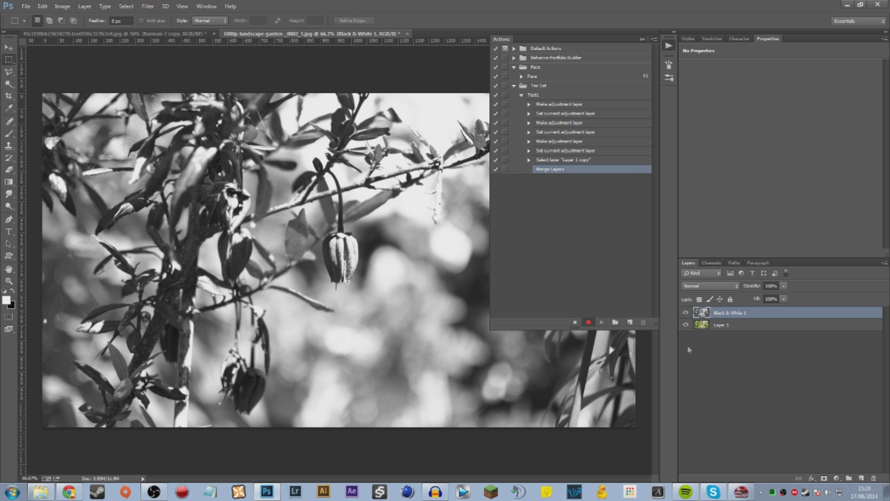
# Stop recording and inspect the recorded Vibrance step's settings in Test1.
pyautogui.click(575, 322)
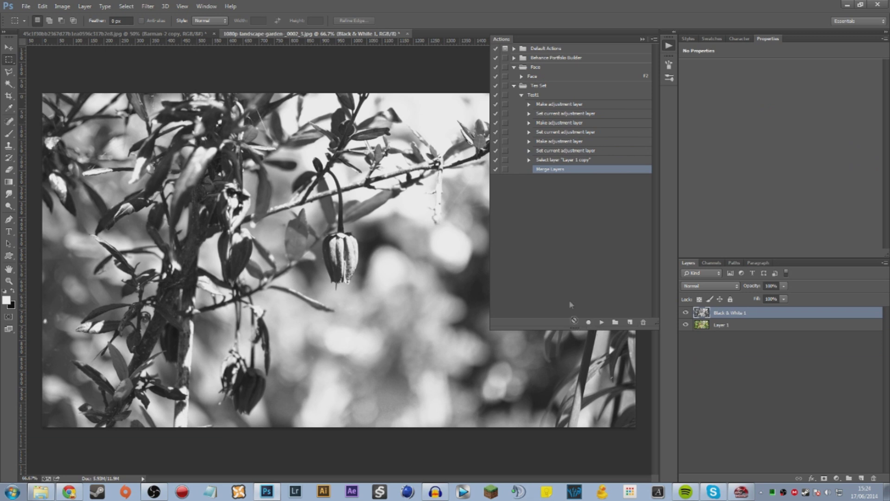
pyautogui.click(557, 106)
pyautogui.click(545, 114)
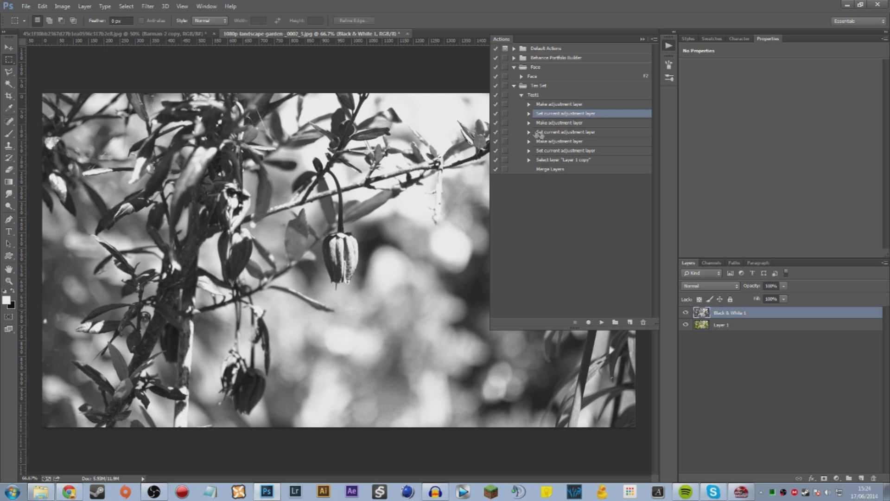
pyautogui.click(539, 133)
pyautogui.click(529, 132)
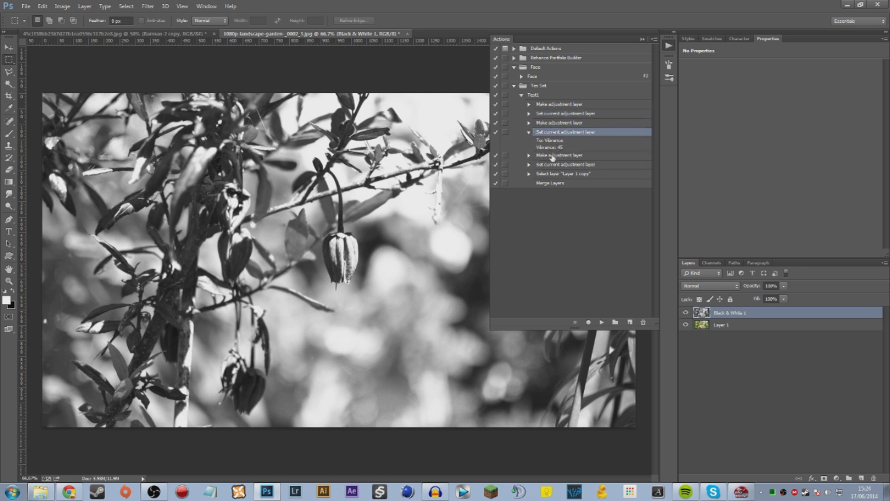
pyautogui.click(529, 132)
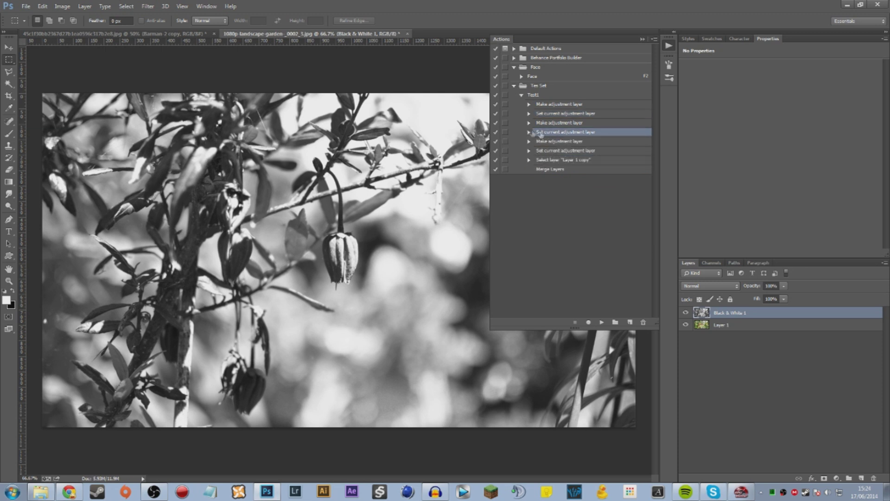
# Hide Black & White 1, select Layer 1, and play Test1, continuing past the Merge Layers warning.
pyautogui.click(685, 312)
pyautogui.click(712, 326)
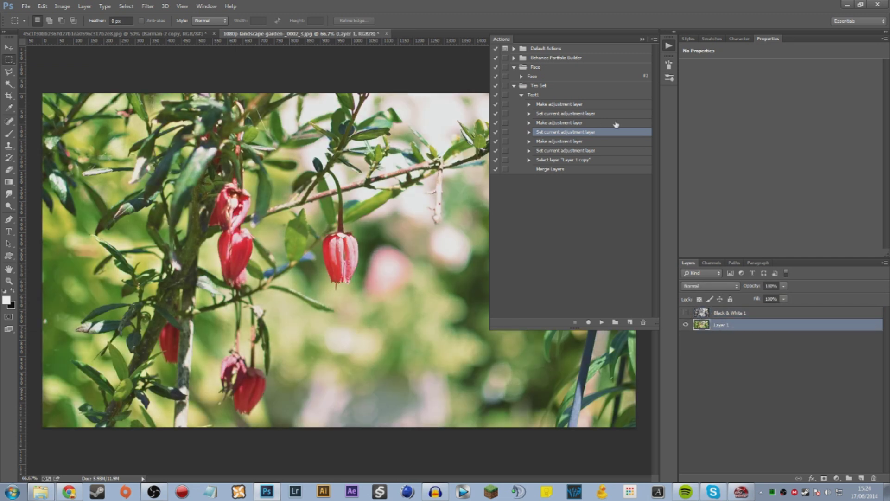
pyautogui.click(531, 95)
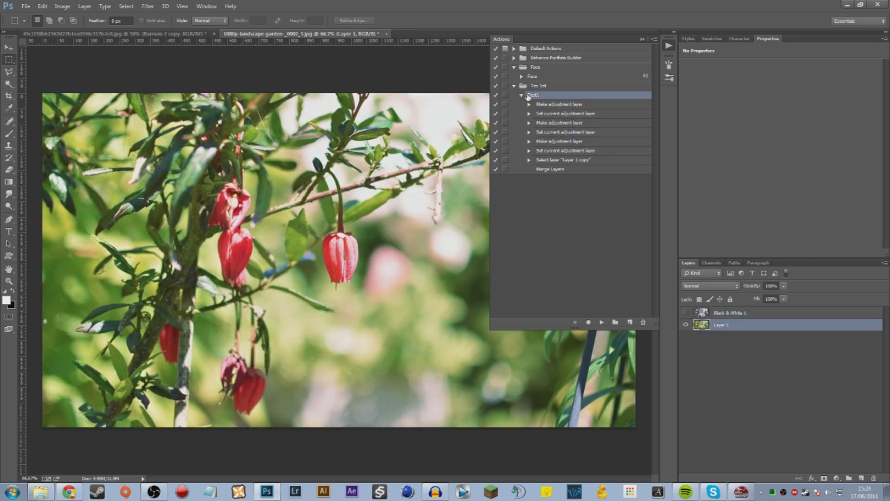
pyautogui.click(521, 95)
pyautogui.click(602, 321)
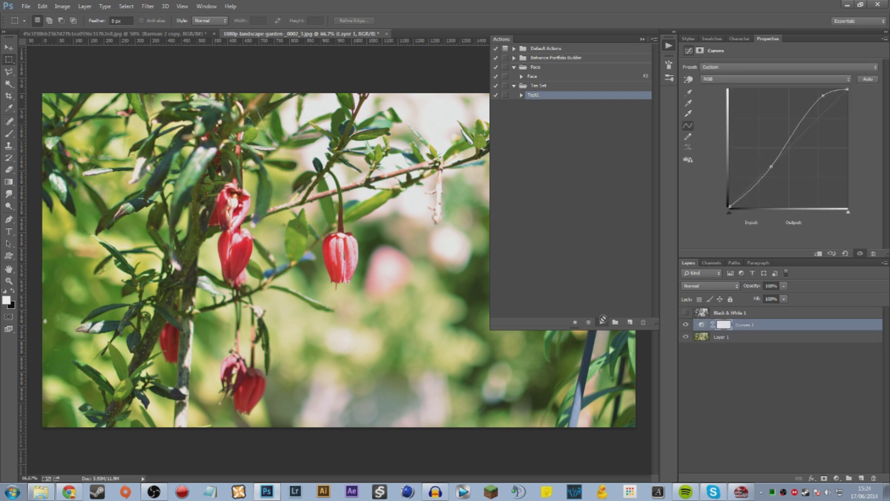
pyautogui.click(424, 184)
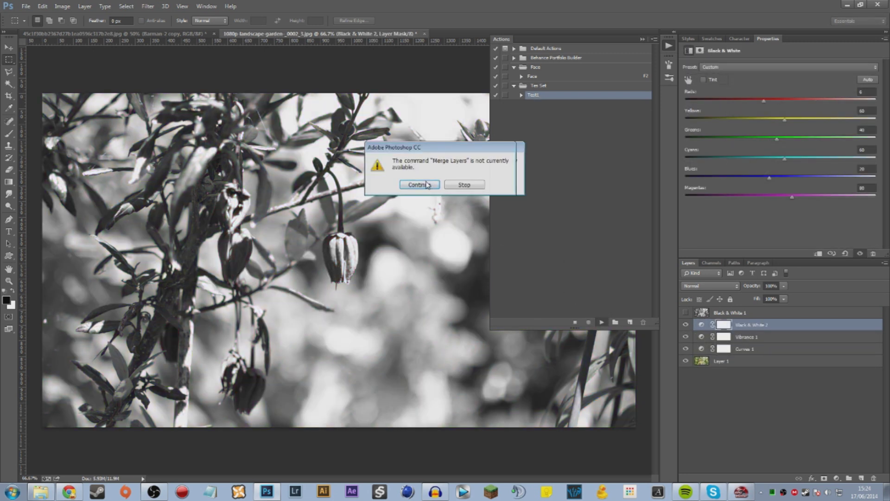
pyautogui.click(425, 185)
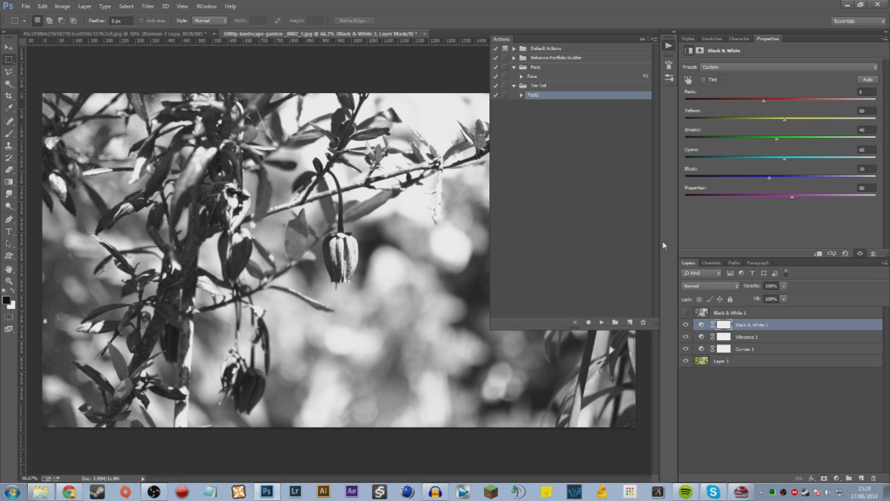
# Delete the adjustment layers added by the Test1 replay, starting from Curves 1.
pyautogui.click(749, 352)
pyautogui.keyDown('shift'); pyautogui.click(752, 325); pyautogui.keyUp('shift')
pyautogui.press('Delete')
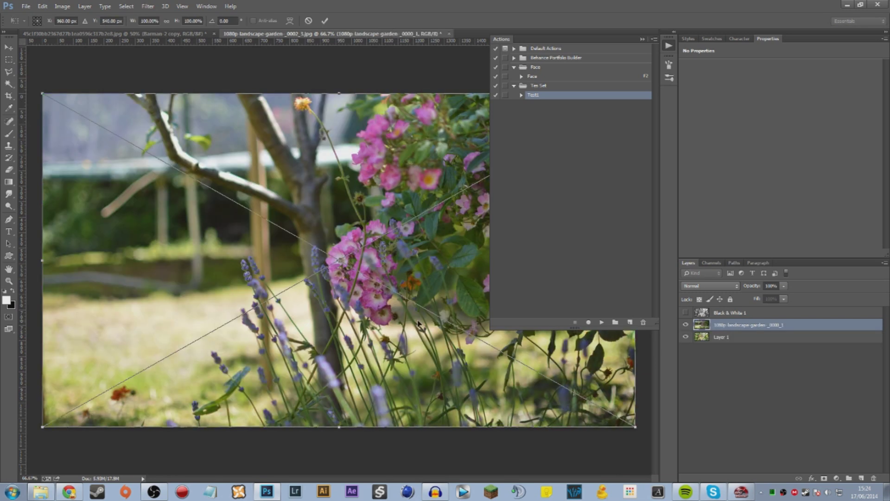
# Move the rose garden photo layer to the top, play Test1 on it, and collapse the Actions panel.
pyautogui.moveTo(734, 328); pyautogui.dragTo(728, 308)
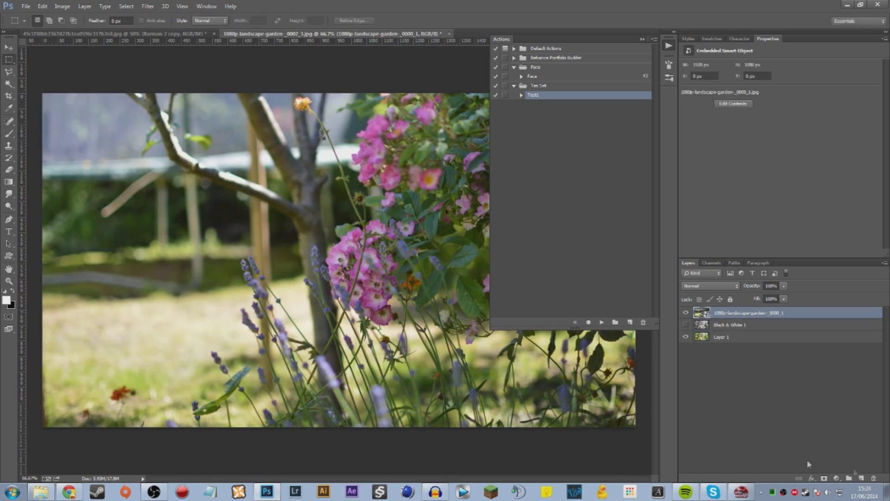
pyautogui.click(602, 322)
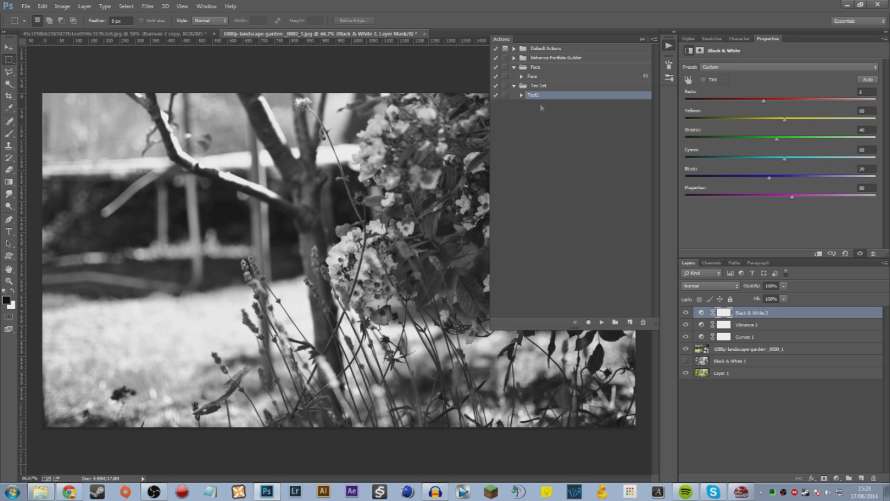
pyautogui.click(643, 40)
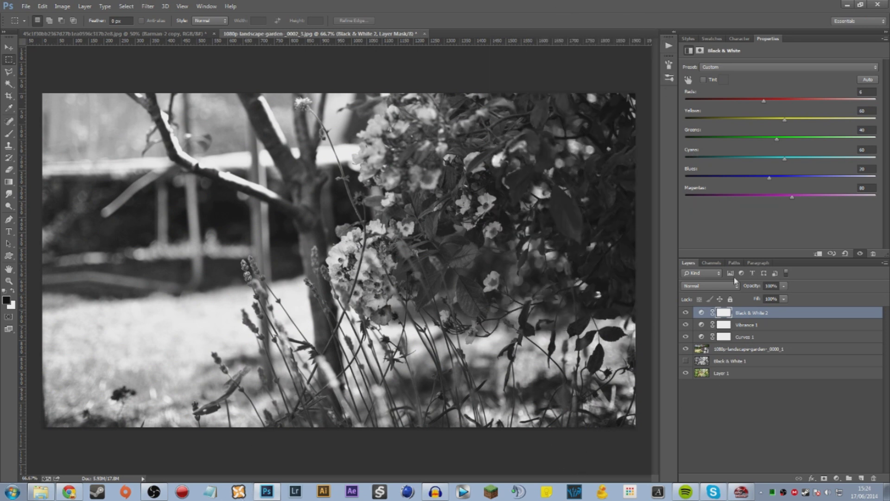
pyautogui.click(724, 375)
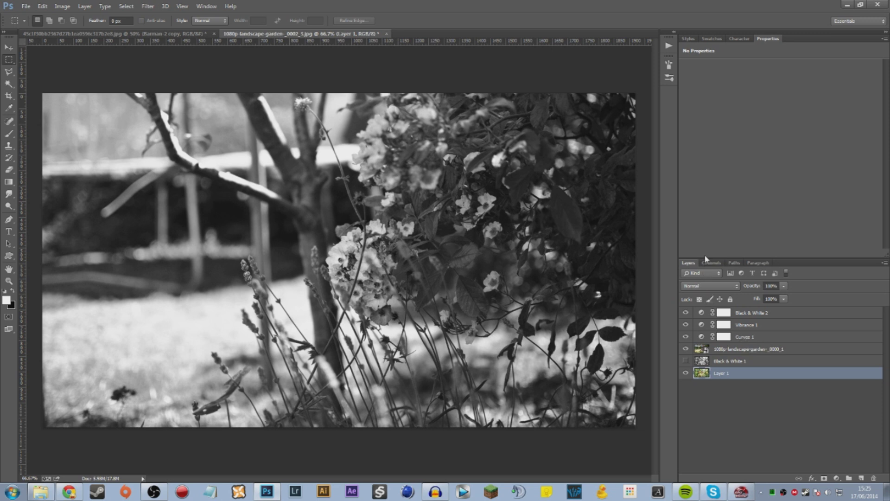
# Show the Actions panel and collapse the custom action set.
pyautogui.click(207, 6)
pyautogui.click(223, 60)
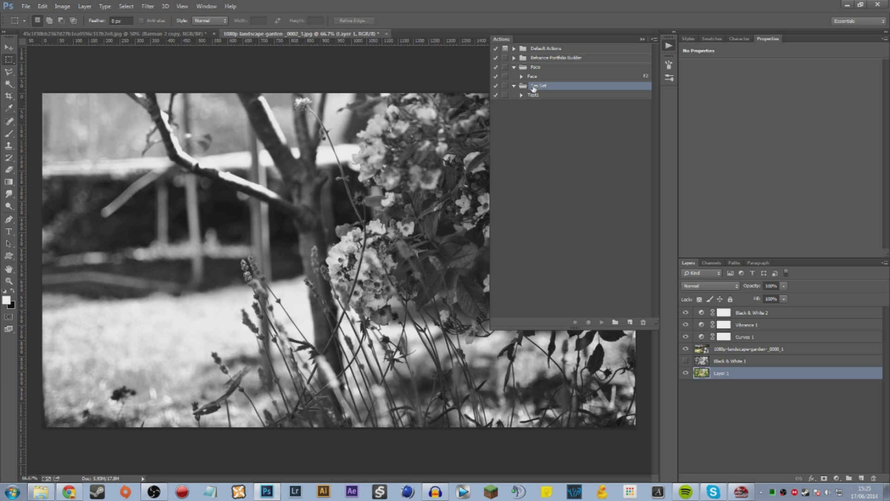
pyautogui.click(514, 86)
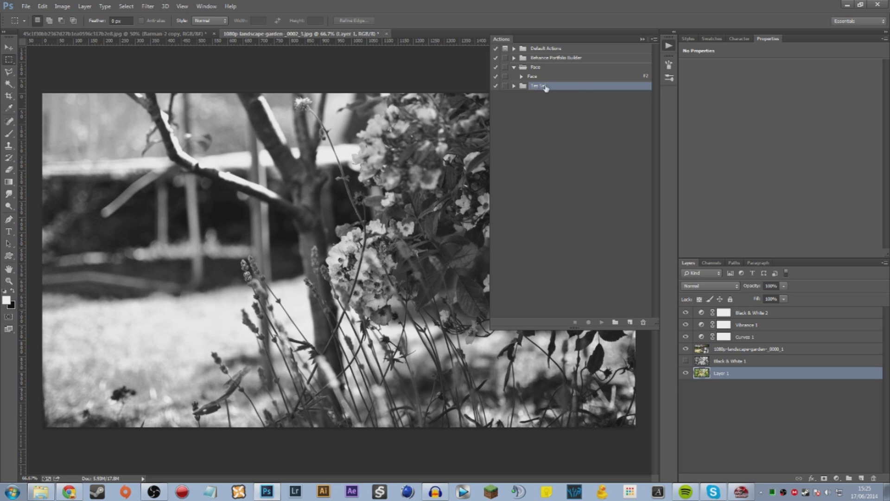
# Save the action set via Save Actions as the file 'Test Set.atn' in the Actions presets folder.
pyautogui.click(654, 40)
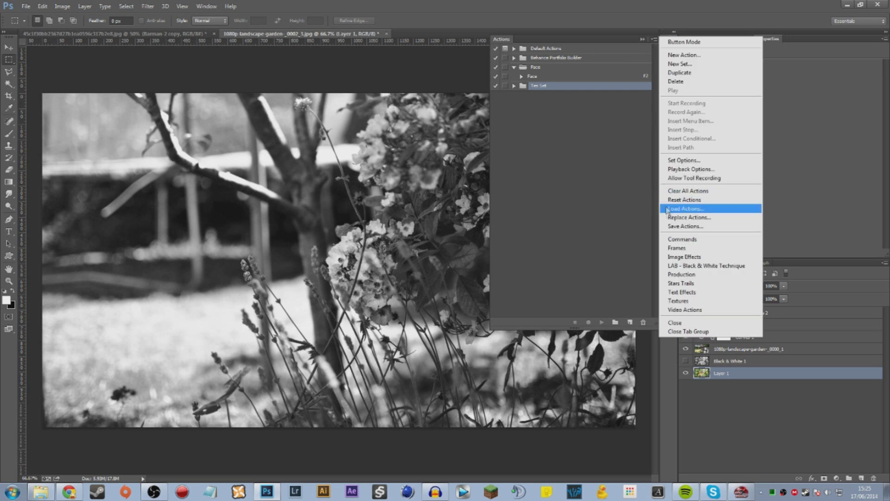
pyautogui.click(684, 226)
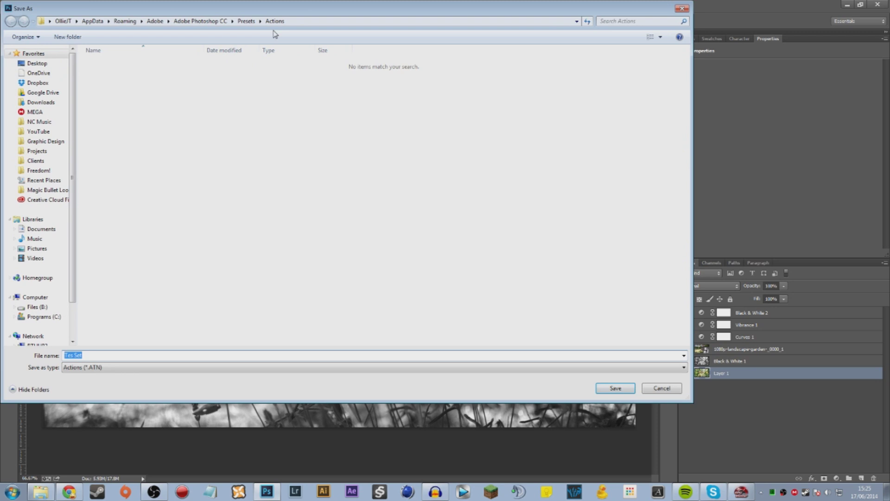
pyautogui.click(71, 356)
pyautogui.write('t')
pyautogui.click(616, 388)
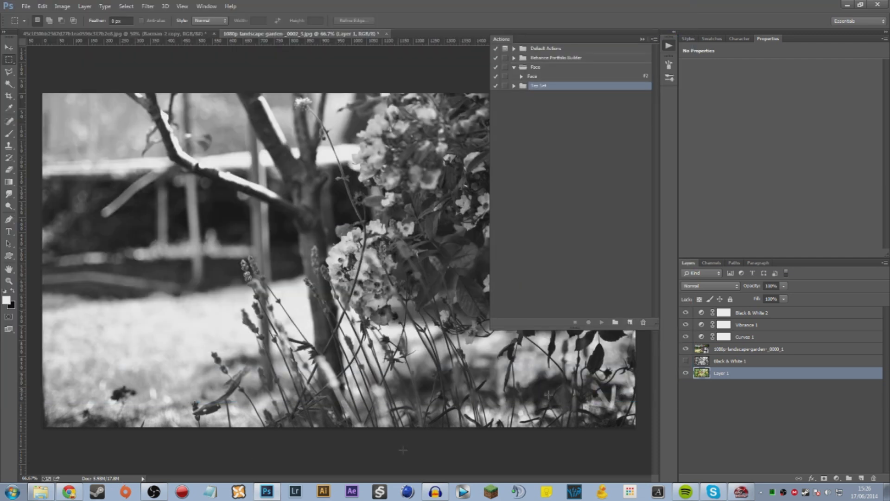
pyautogui.click(654, 39)
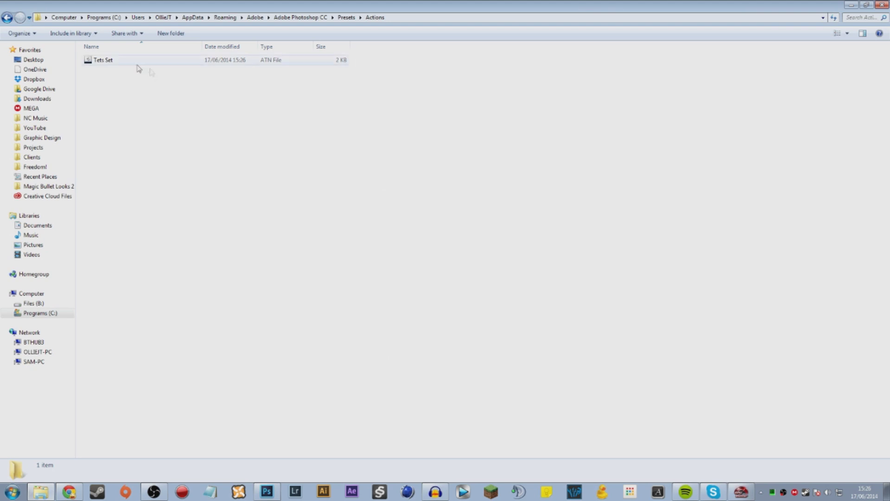
pyautogui.click(137, 61)
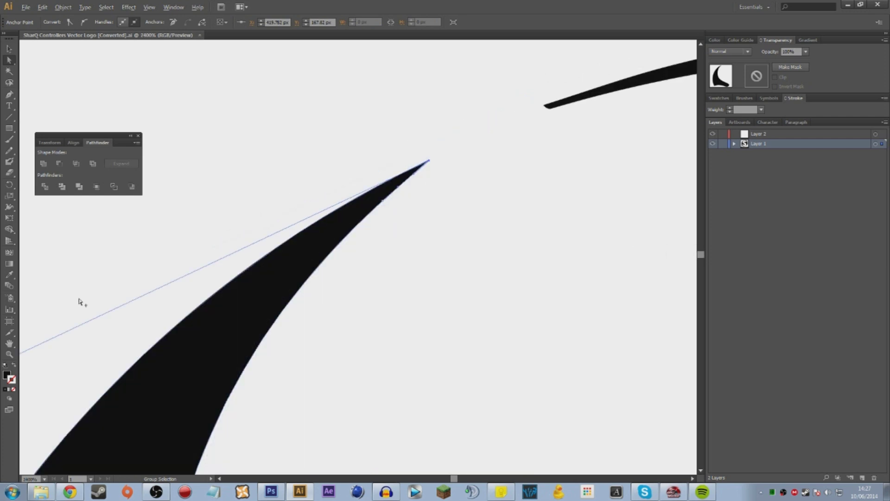
# Try bending the S logo's curve further left with a direction handle, then undo it.
pyautogui.scroll(-2, 79, 302)
pyautogui.scroll(2, 119, 304)
pyautogui.press('alt')
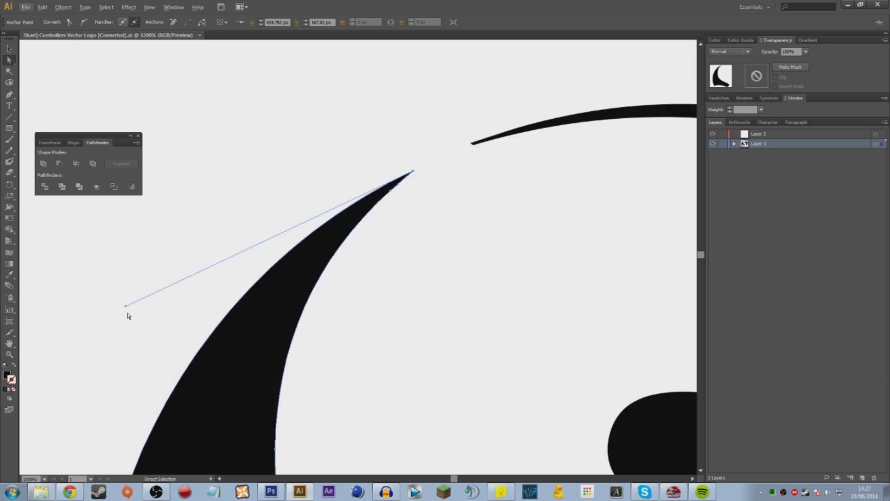
pyautogui.moveTo(126, 305); pyautogui.dragTo(91, 71)
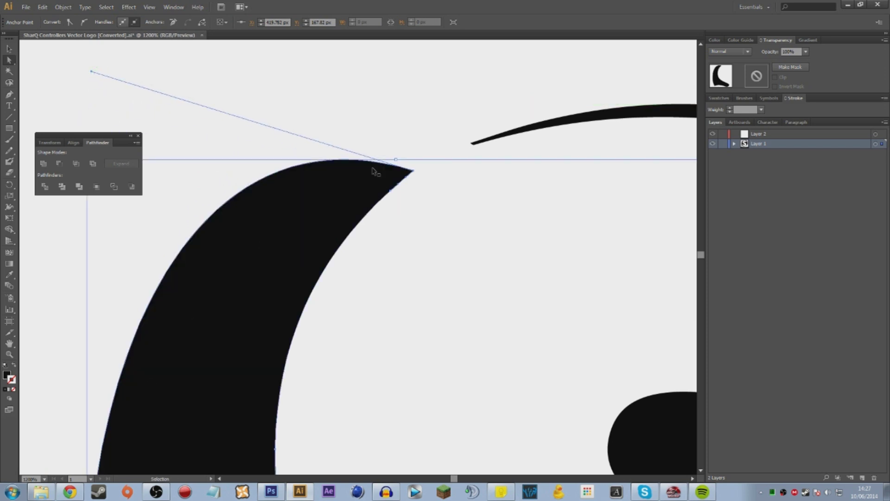
pyautogui.hotkey('ctrl', 'z')
# Zoom out to 100% and marquee-select all logo paths, switching to the Selection tool.
pyautogui.scroll(-5, 369, 161)
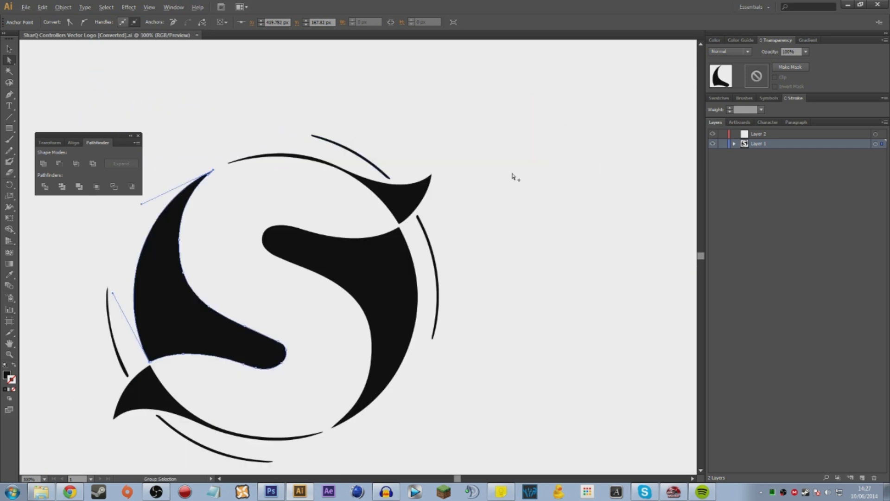
pyautogui.scroll(-1, 561, 207)
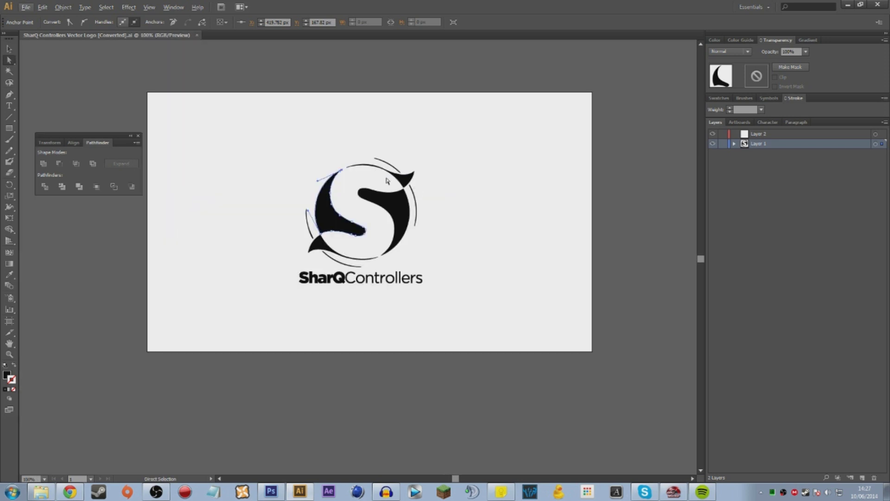
pyautogui.moveTo(259, 135); pyautogui.dragTo(512, 347)
pyautogui.press('v')
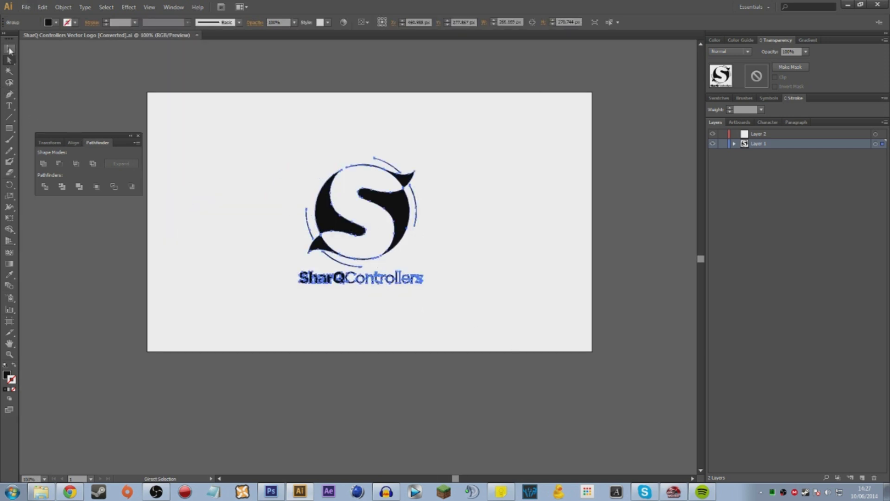